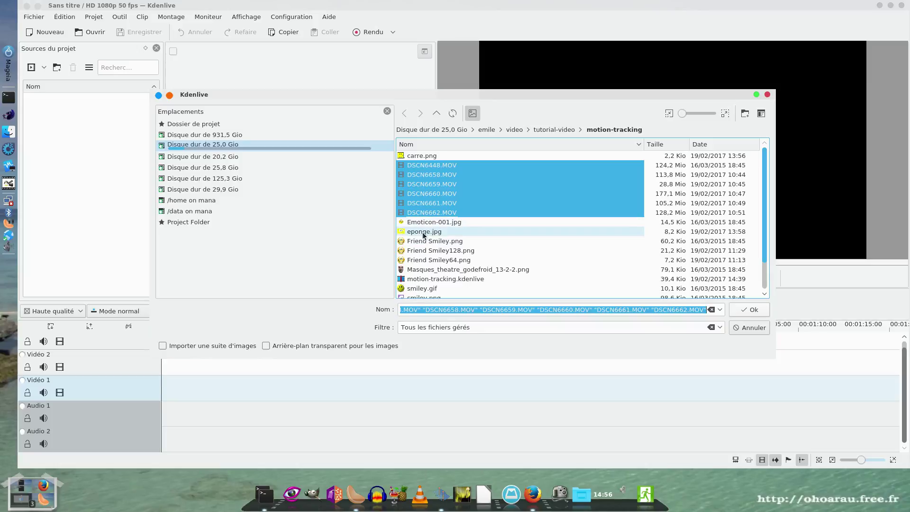
Add eponge.jpg and Friend Smiley.png to the selected MOV files and import them all into the project
left_click(423, 235, "ctrl")
left_click(436, 243, "ctrl")
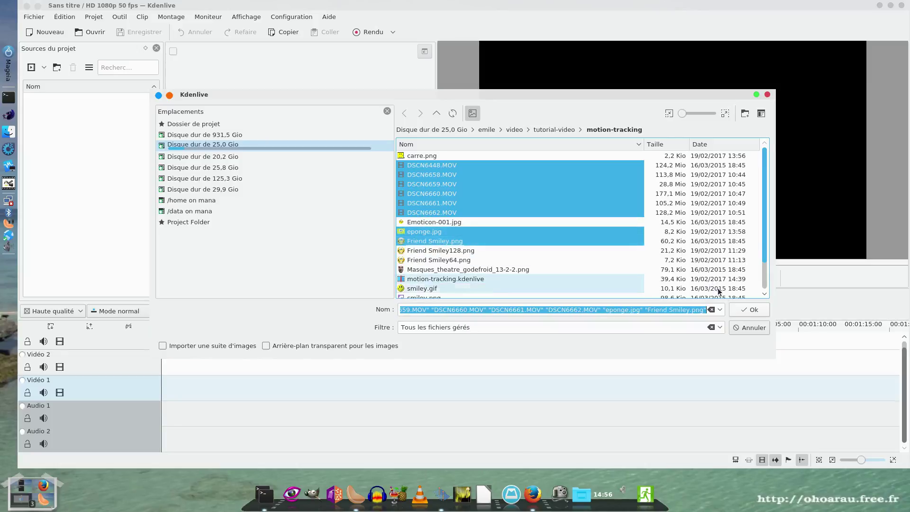
left_click(739, 314)
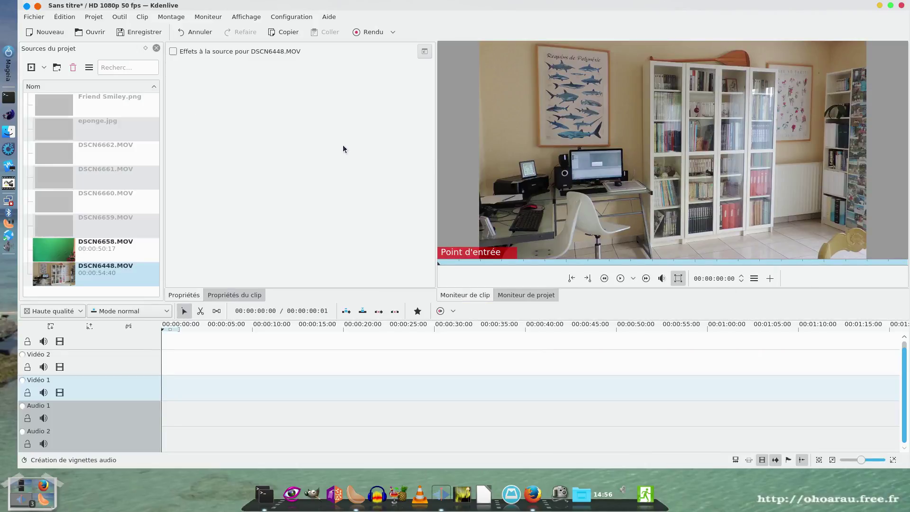
Set the source clip DSCN6448.MOV's in point at 00:00:13:47 and its out point at 00:00:25:22
left_click(91, 282)
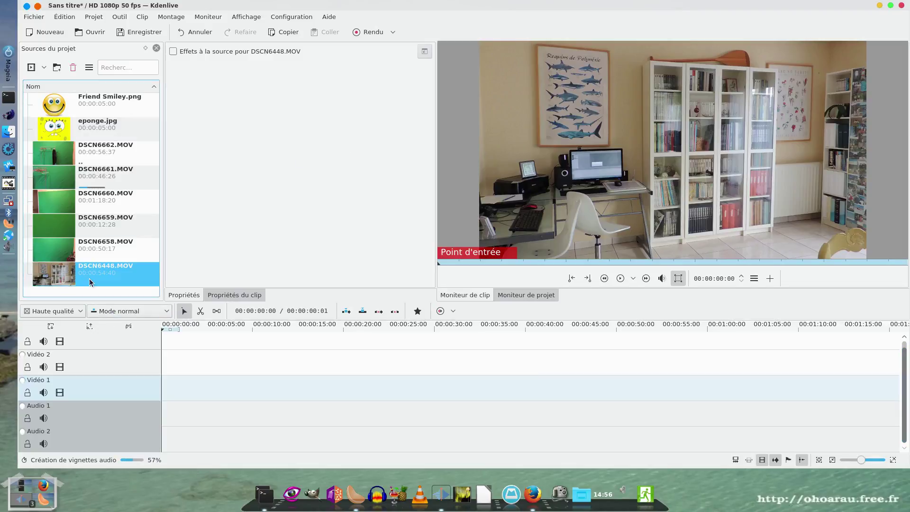
left_click(508, 263)
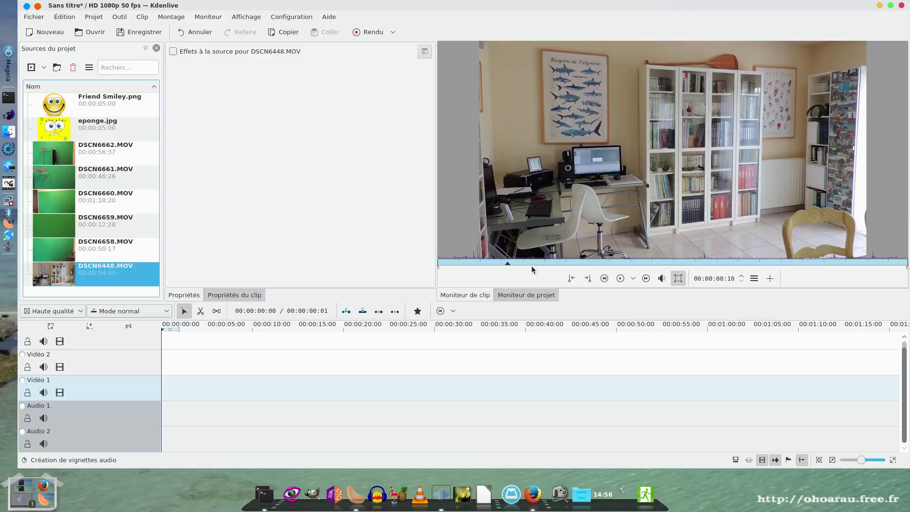
left_click_drag(538, 262, 557, 265)
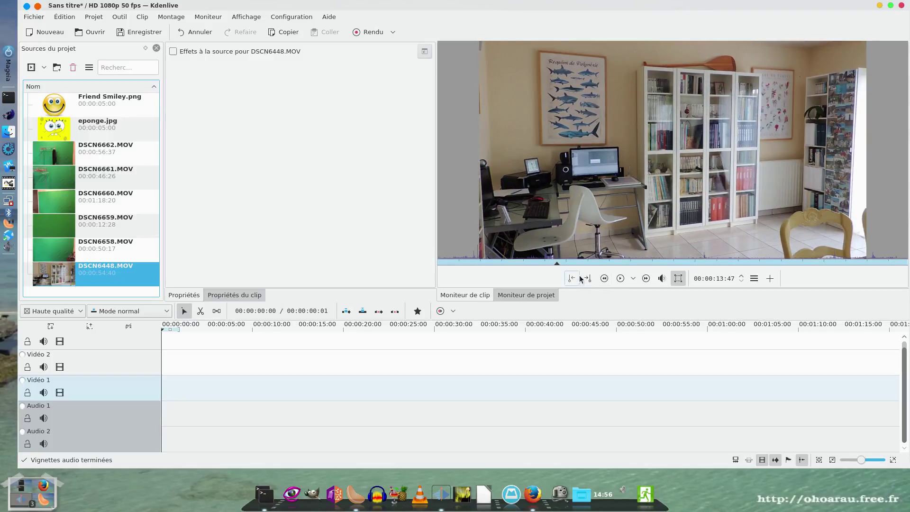
left_click(572, 278)
left_click(620, 278)
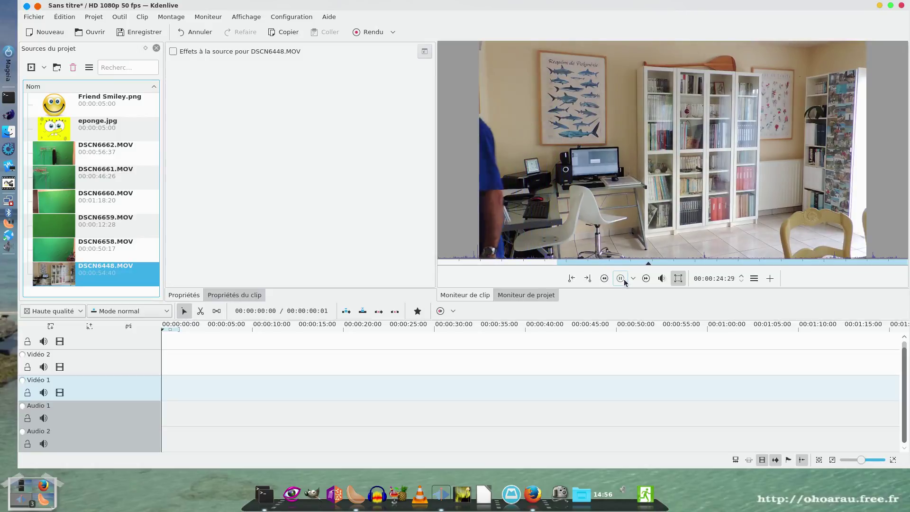
left_click(624, 280)
left_click(589, 279)
Place the marked DSCN6448.MOV range at the start of the Vidéo 2 track
left_click_drag(615, 226, 162, 359)
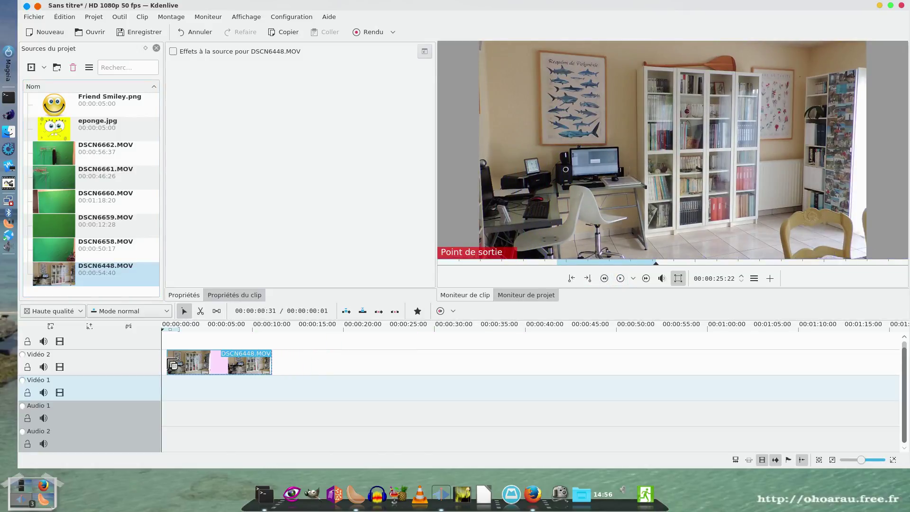
left_click(892, 460)
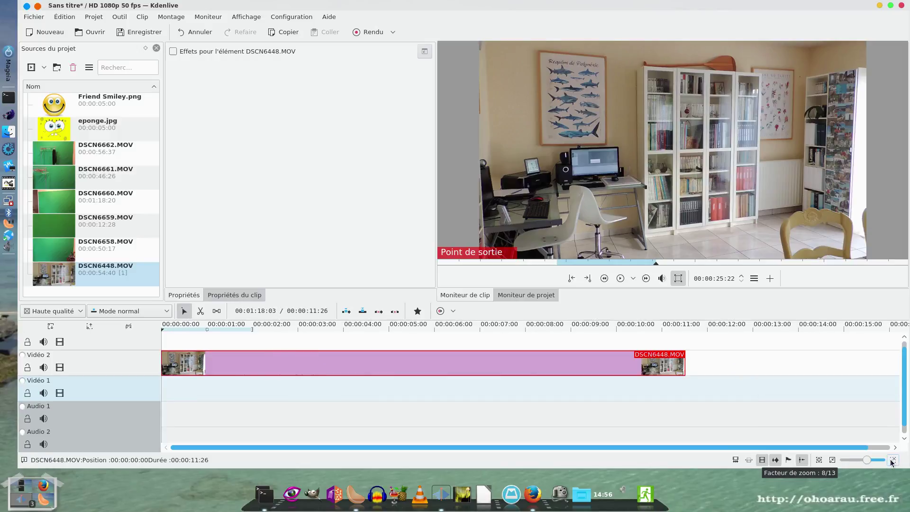
left_click(345, 368)
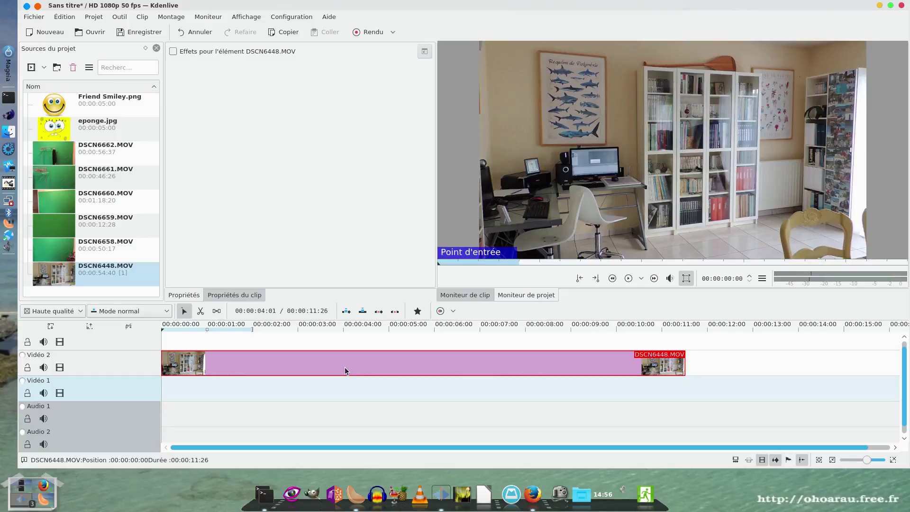
Cut the Vidéo 2 clip at 00:00:01:29, where the man's face comes fully into the frame
left_click(226, 343)
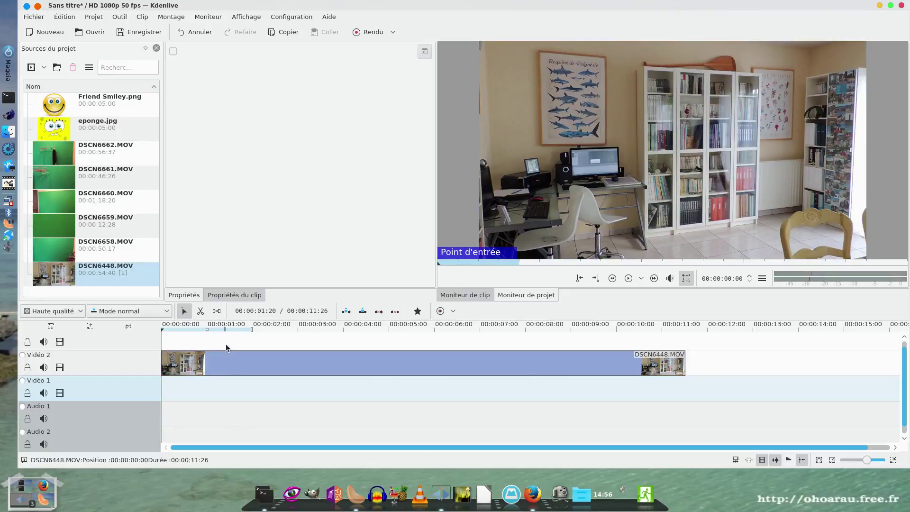
left_click(233, 346)
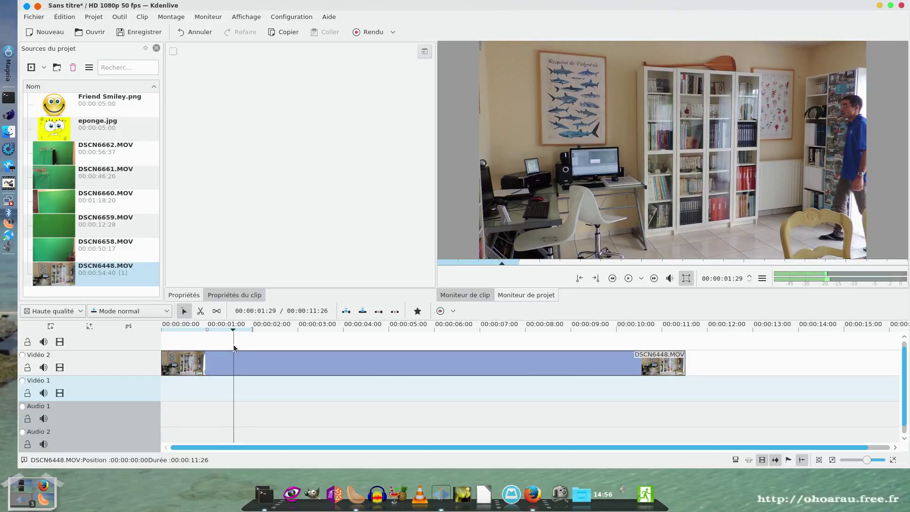
right_click(264, 368)
left_click(327, 277)
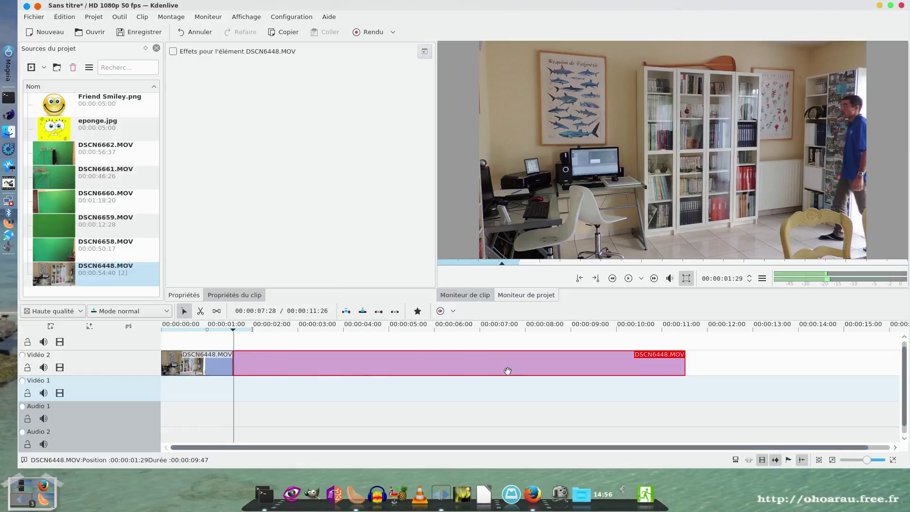
Cut the remaining long part of the Vidéo 2 clip at 00:00:07:15
left_click(477, 344)
left_click(465, 345)
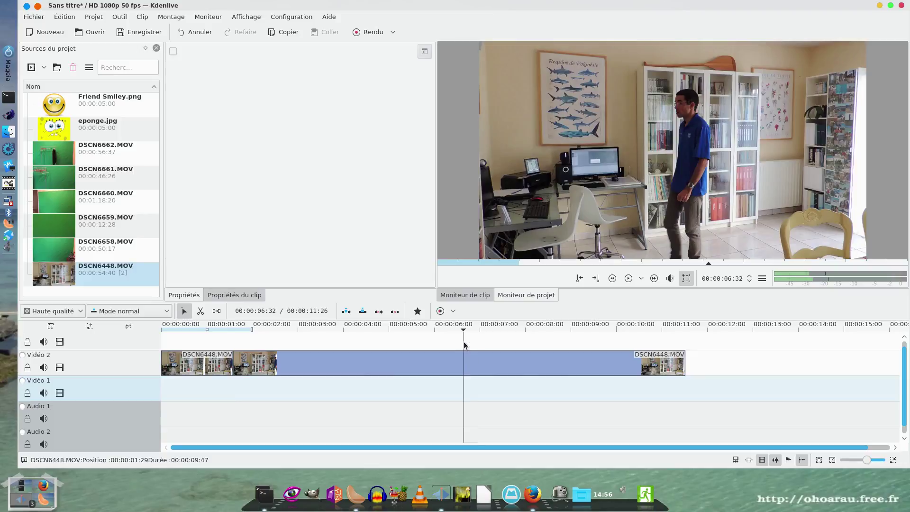
mouse_move(470, 343)
left_mouse_down()
mouse_move(494, 344)
mouse_move(483, 344)
left_mouse_up()
left_click(494, 363)
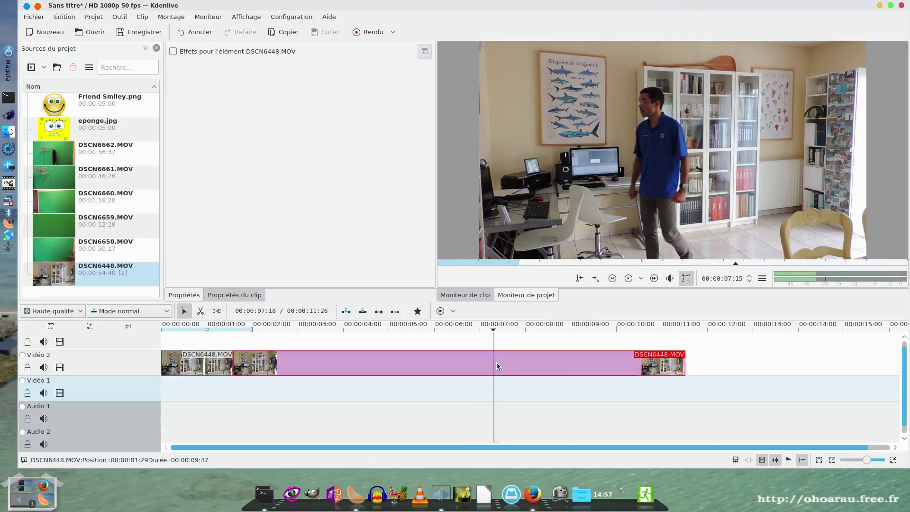
right_click(495, 364)
left_click(521, 277)
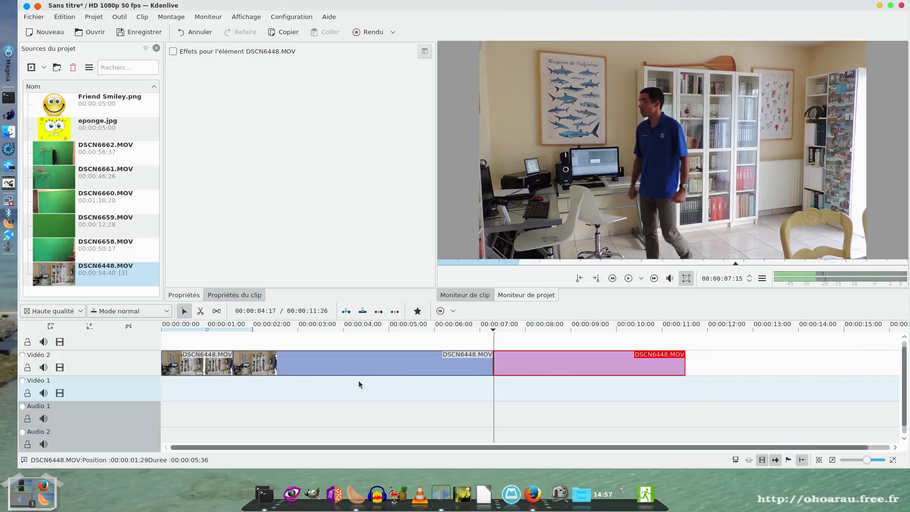
Add the Masque automatique effect to the middle segment on Vidéo 2
left_click(334, 365)
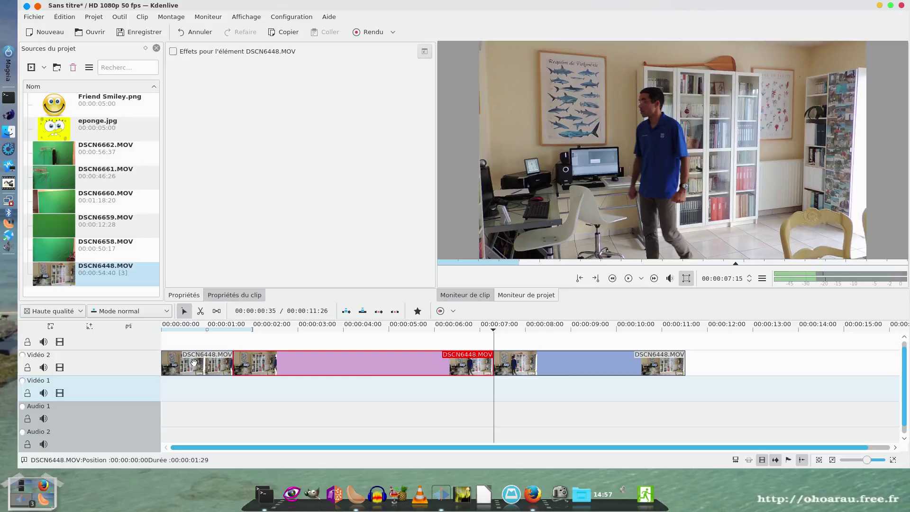
right_click(350, 365)
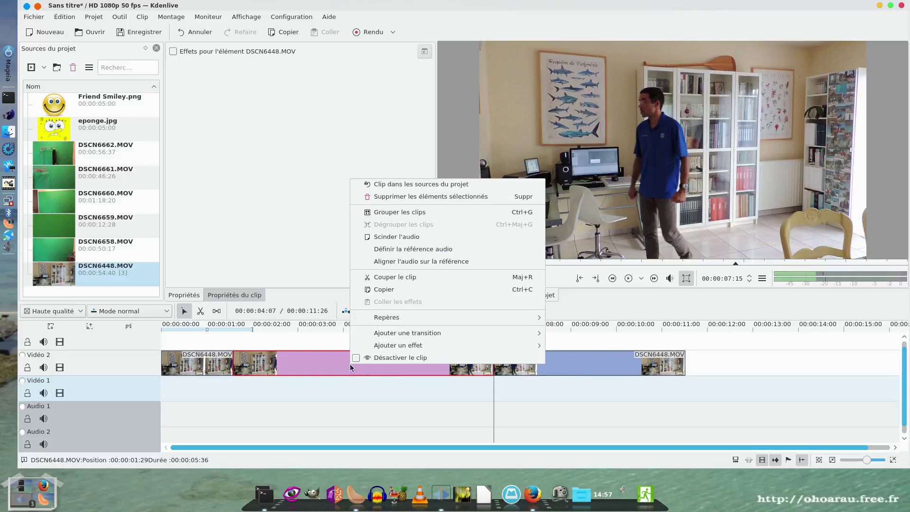
mouse_move(533, 347)
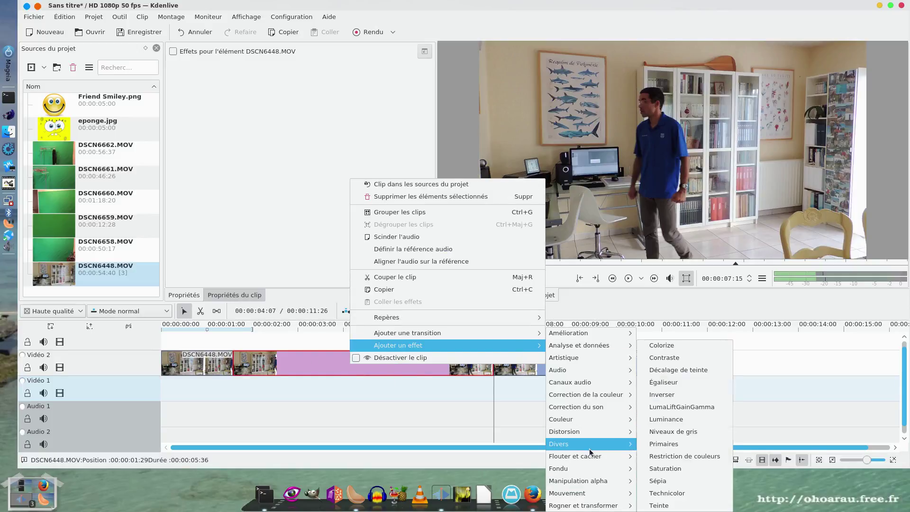
mouse_move(590, 457)
left_click(687, 468)
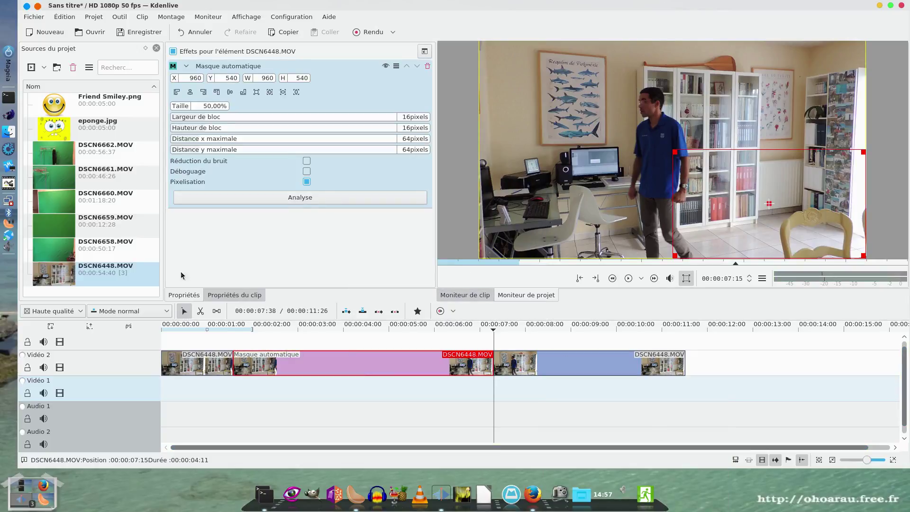
At the middle segment's first frame, fit the mask roughly over the man's face, about 161 × 192 at X 1771, Y 253
left_click(233, 339)
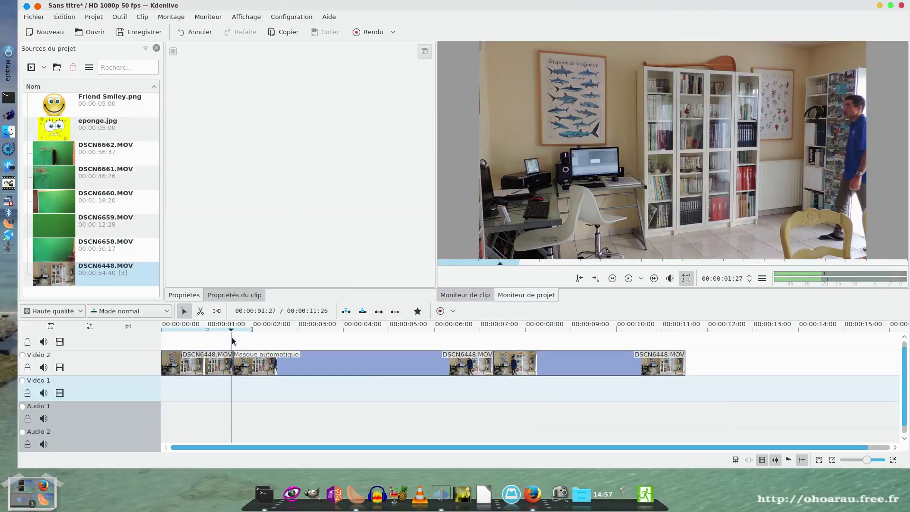
left_click(304, 362)
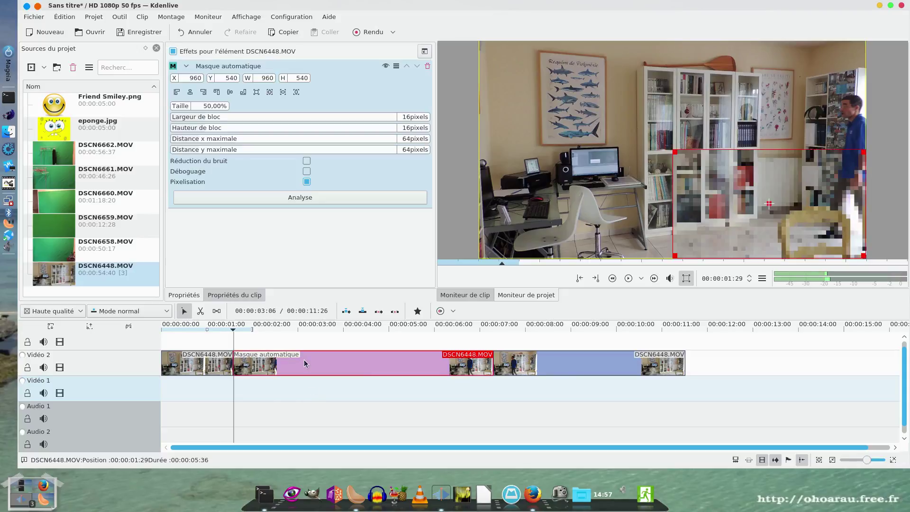
left_click(894, 461)
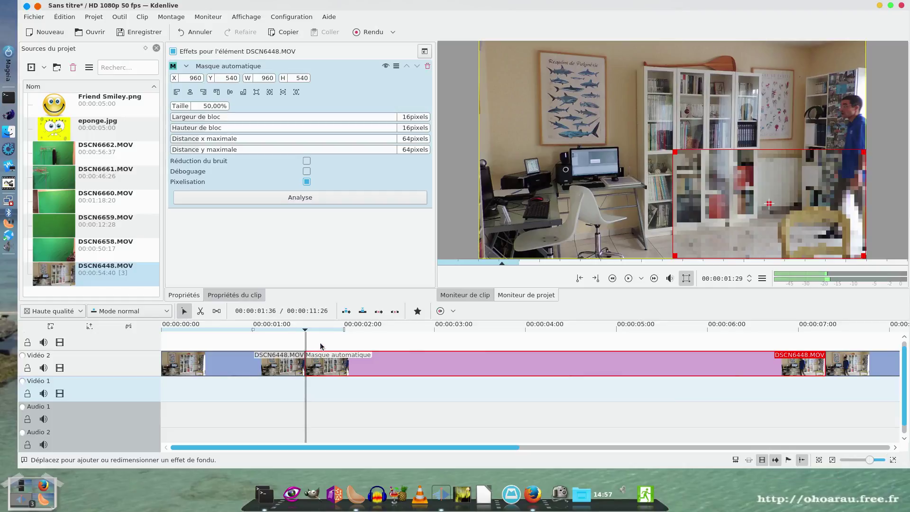
left_click_drag(770, 205, 772, 112)
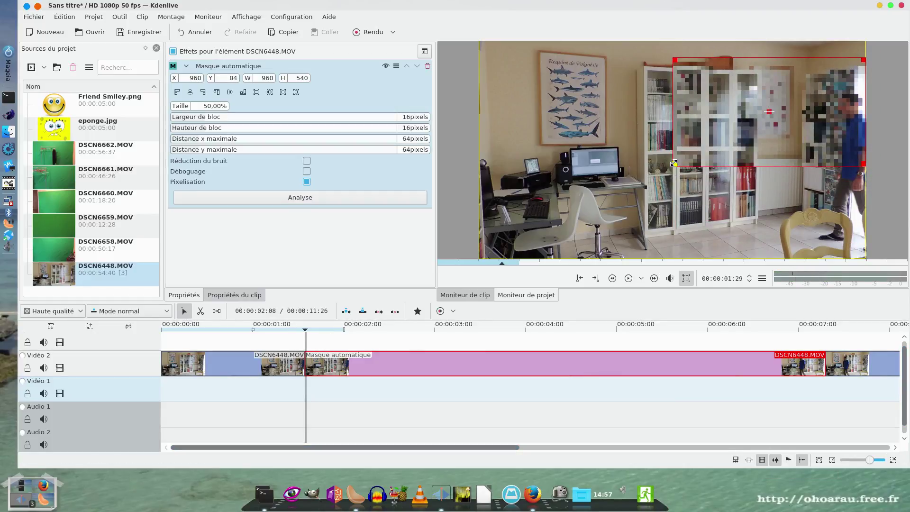
left_click_drag(674, 164, 845, 125)
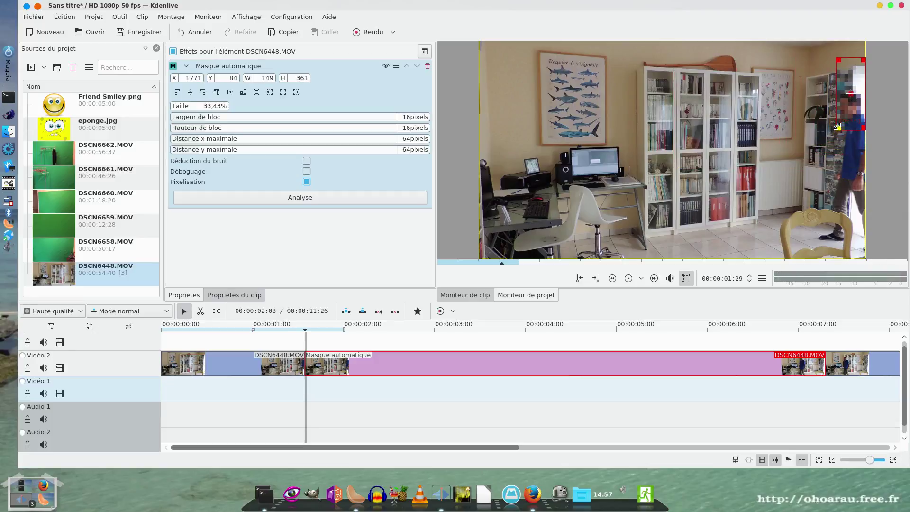
left_click_drag(864, 60, 867, 94)
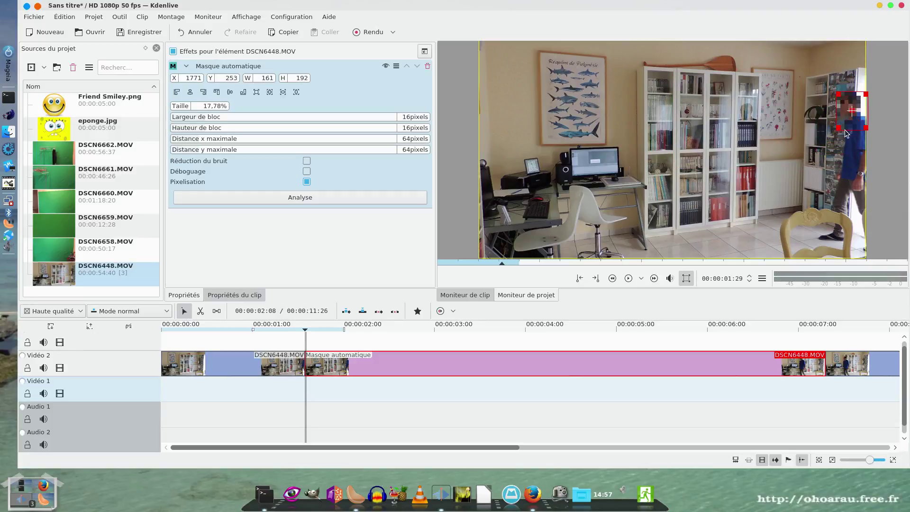
With the project monitor magnified, tighten the mask around the man's face to about 95 × 103 at X 1797, Y 279
left_click(762, 279)
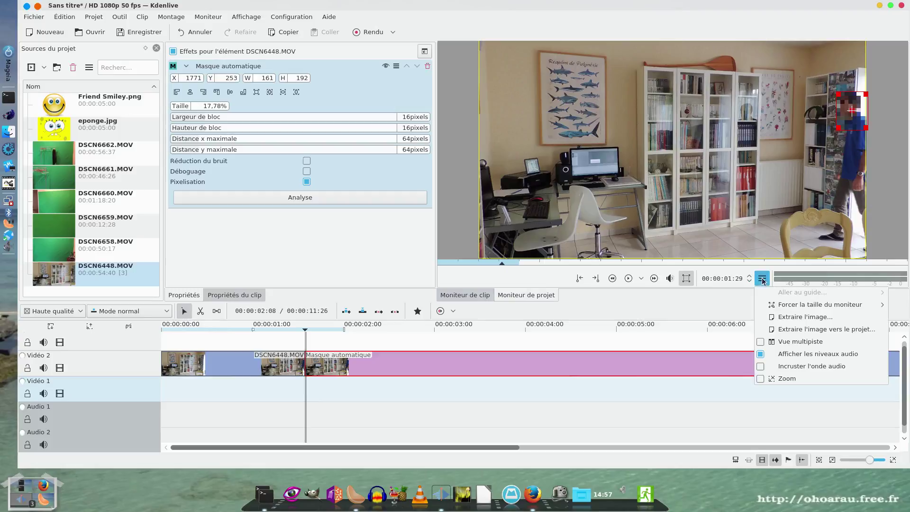
left_click(761, 379)
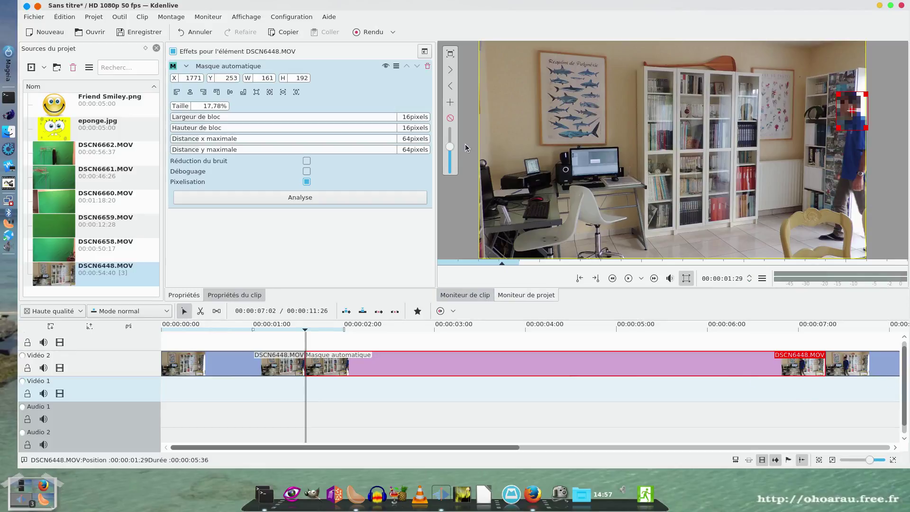
left_click_drag(450, 146, 451, 139)
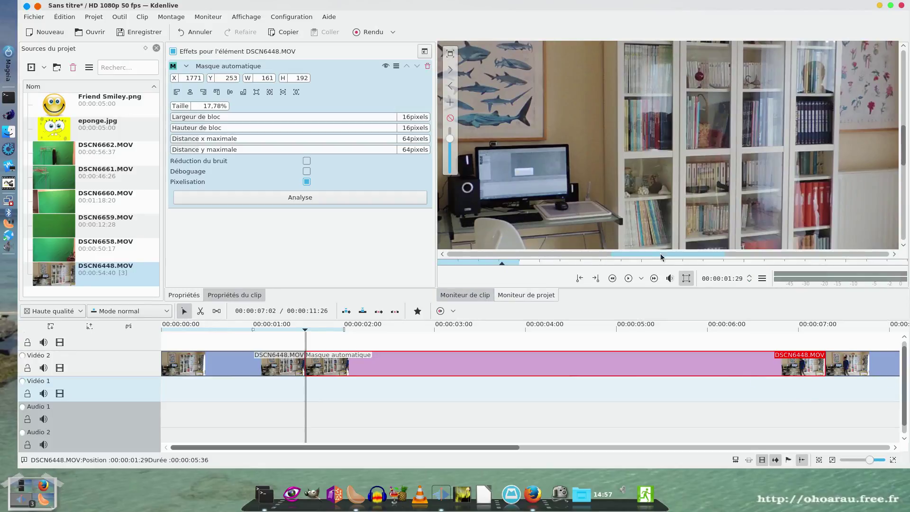
left_click_drag(663, 257, 740, 257)
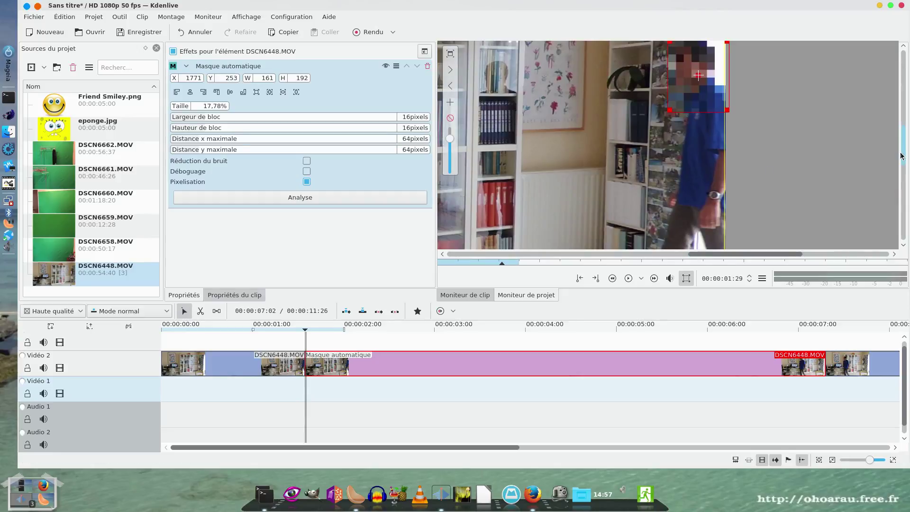
mouse_move(903, 156)
left_mouse_down()
mouse_move(904, 126)
mouse_move(904, 142)
left_mouse_up()
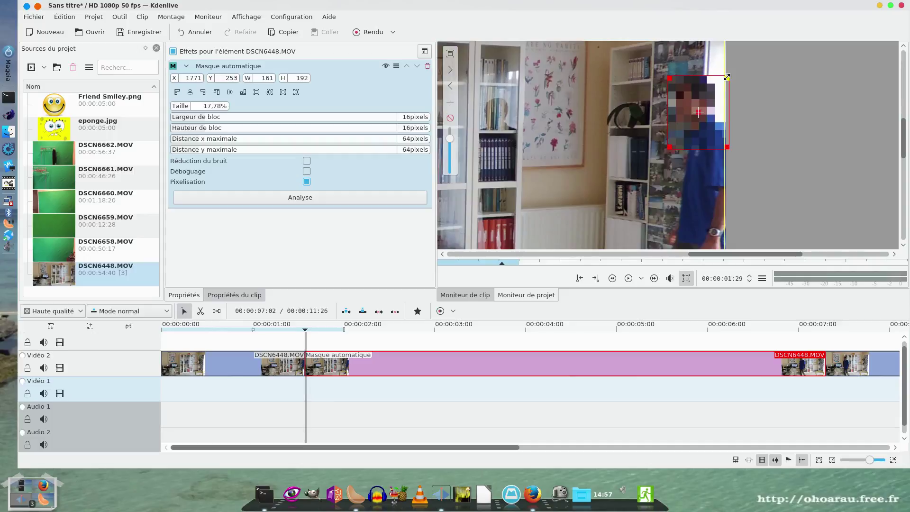
left_click_drag(727, 77, 716, 88)
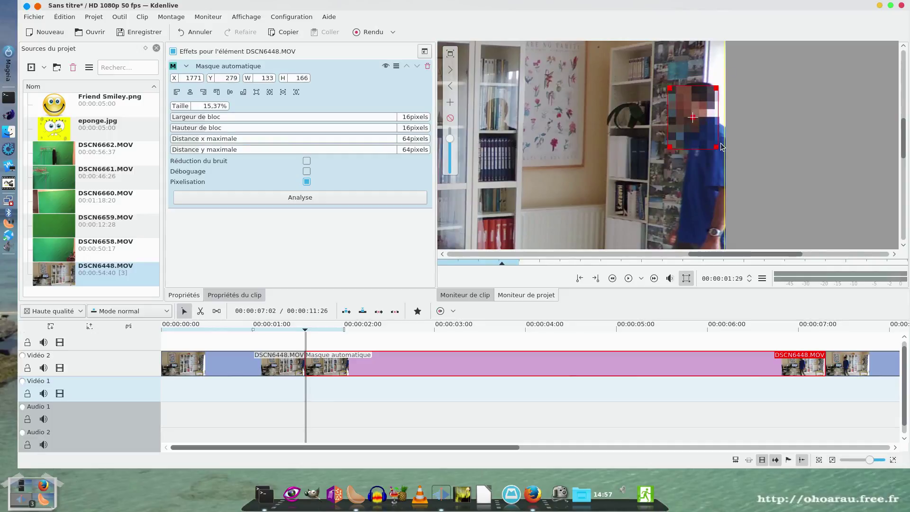
left_click_drag(717, 145, 682, 125)
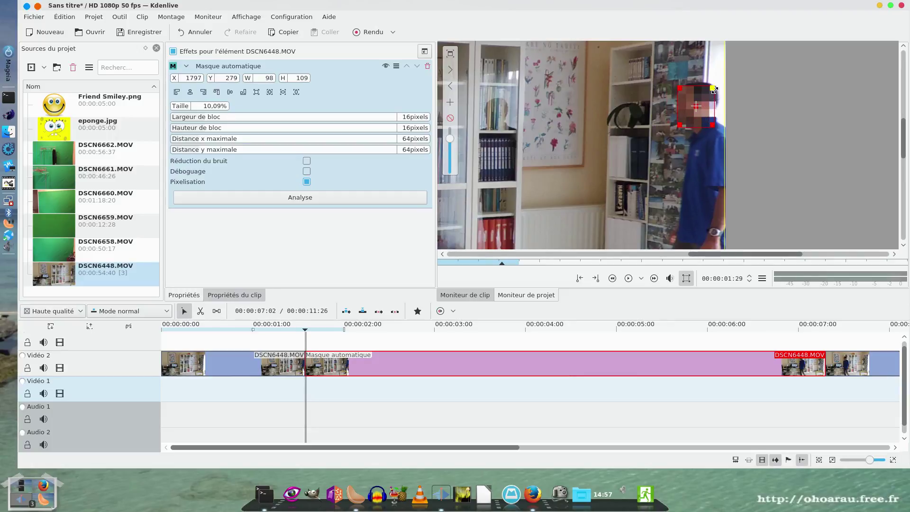
left_click_drag(713, 88, 712, 87)
left_click_drag(712, 125, 711, 123)
Enable Réduction du bruit for the automatic mask and run its motion analysis
left_click(453, 143)
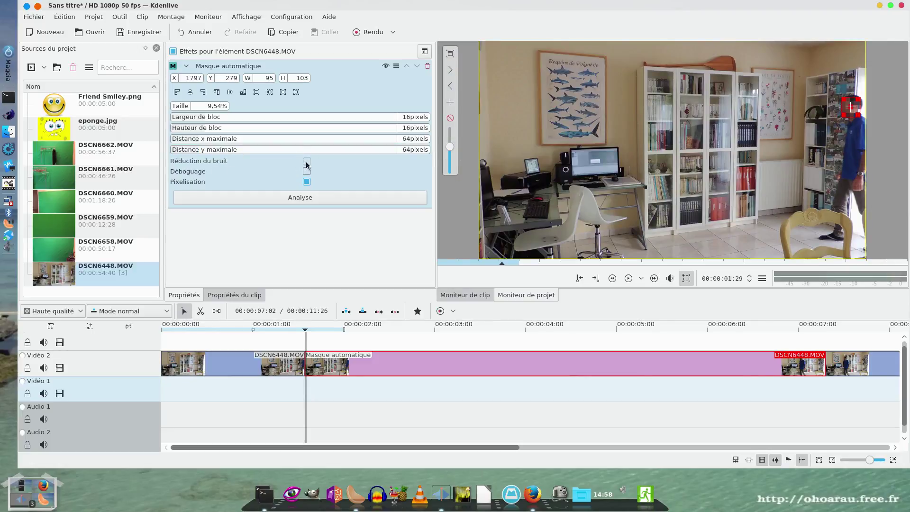
left_click(303, 198)
Examine DSCN6448.MOV's motion analysis data, and play back the masked segment to check the tracking
left_click(239, 295)
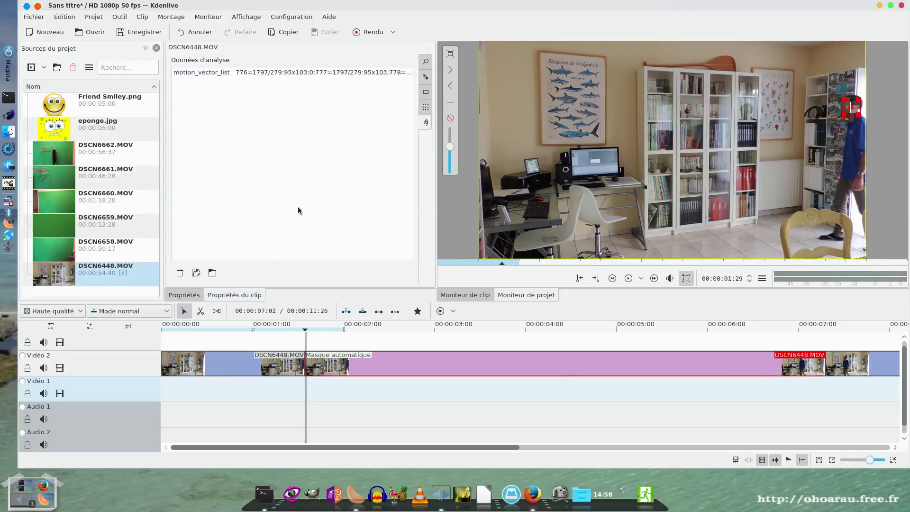
left_click(426, 109)
left_click(426, 123)
left_click(184, 295)
left_click(628, 279)
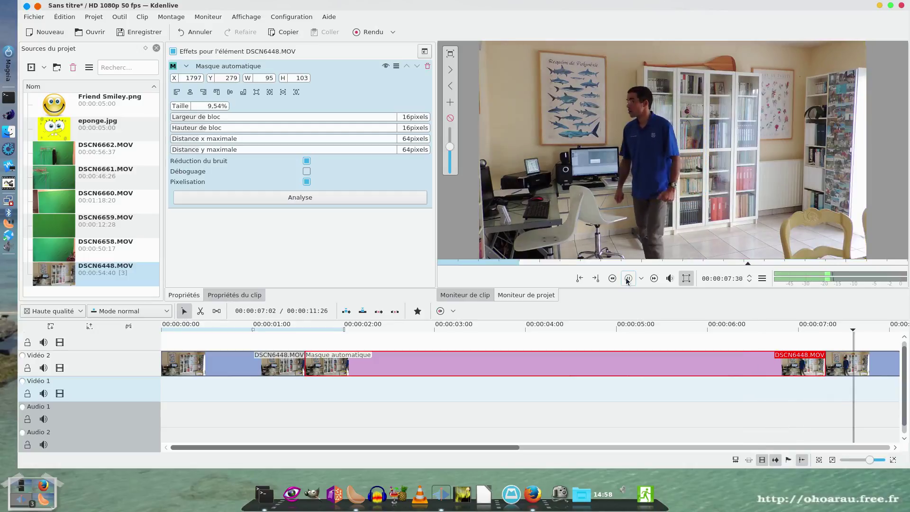
Pause playback and save the project as motion-tracking.kdenlive in the tutorial-video/motion-tracking folder, overwriting the existing file
left_click(629, 280)
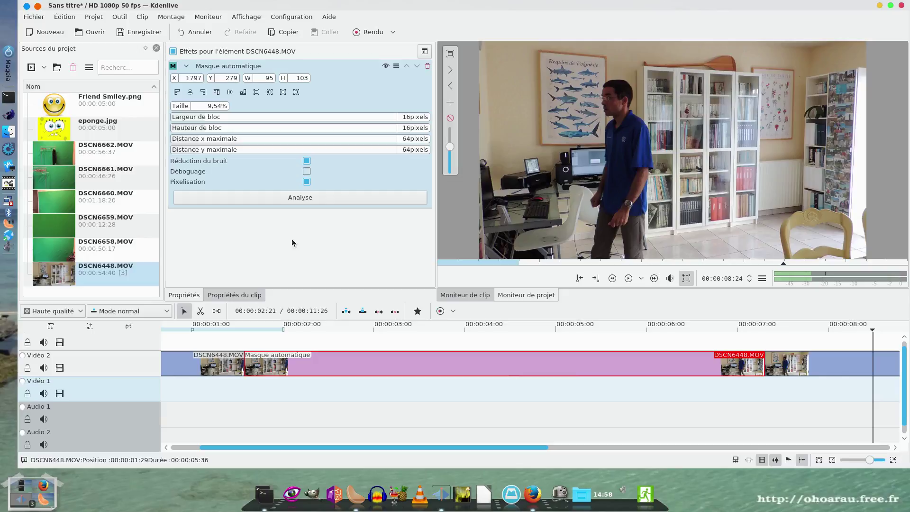
left_click(132, 33)
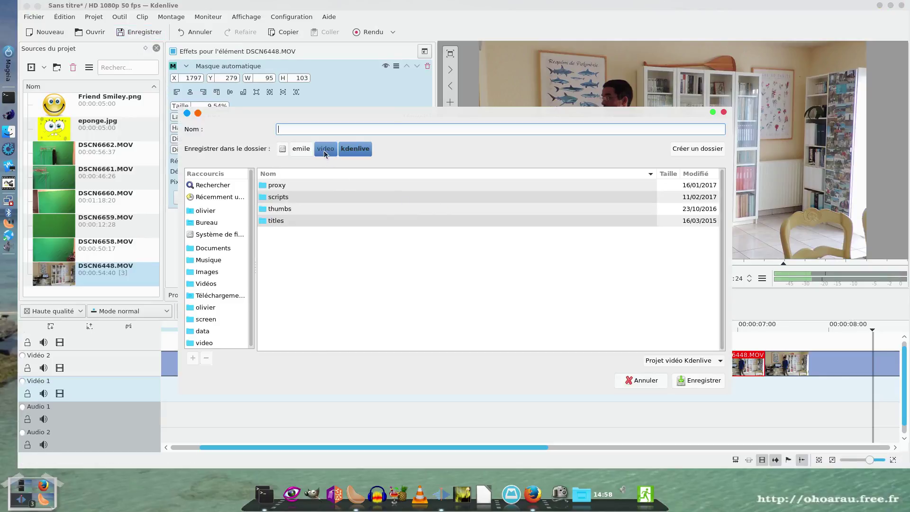
left_click(326, 151)
double_click(290, 256)
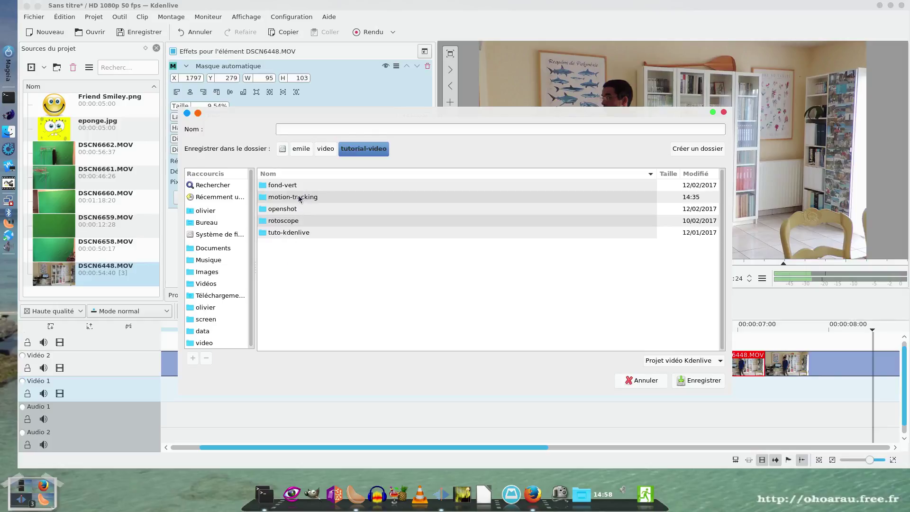
double_click(306, 198)
left_click(319, 186)
left_click(697, 380)
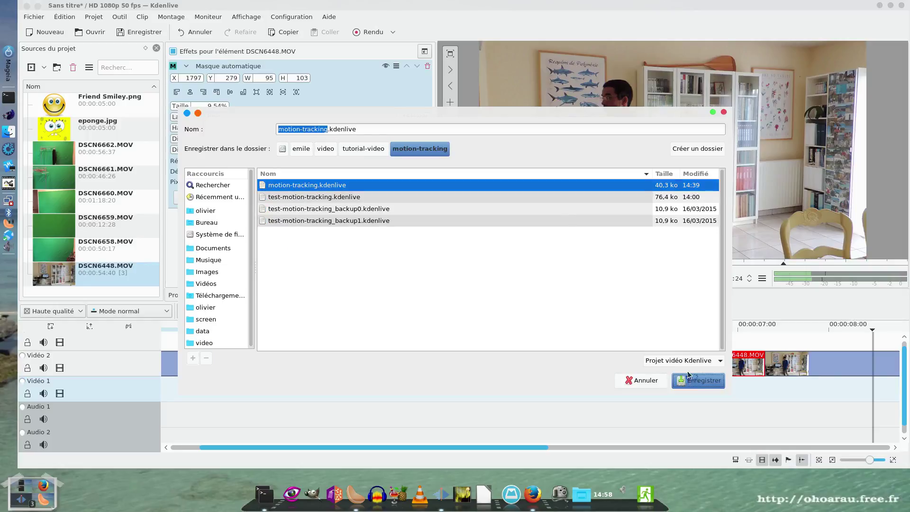
left_click(531, 298)
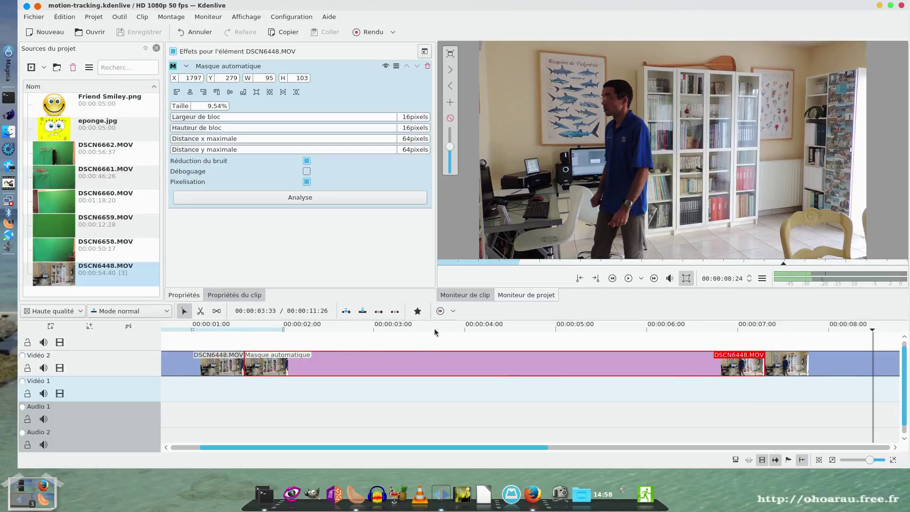
Place Friend Smiley.png on the video track above the masked segment and extend it to that segment's end
left_click(63, 105)
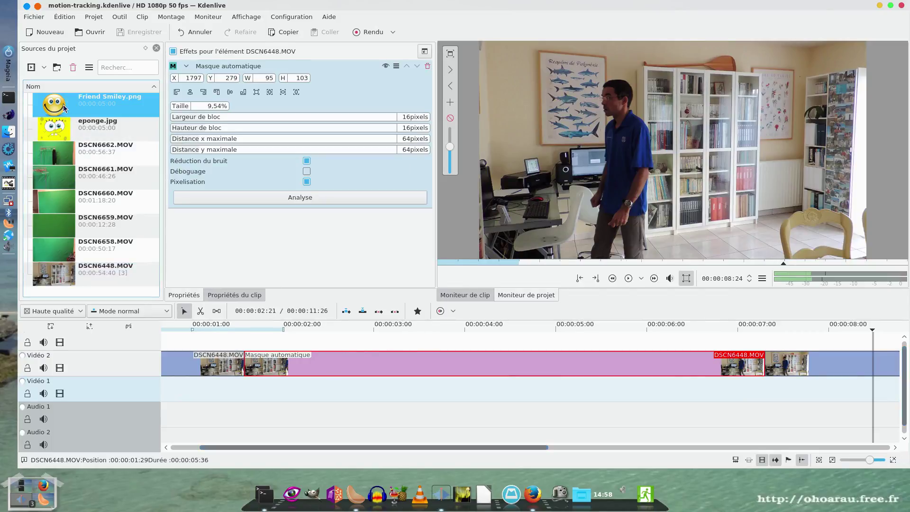
left_click_drag(63, 106, 259, 342)
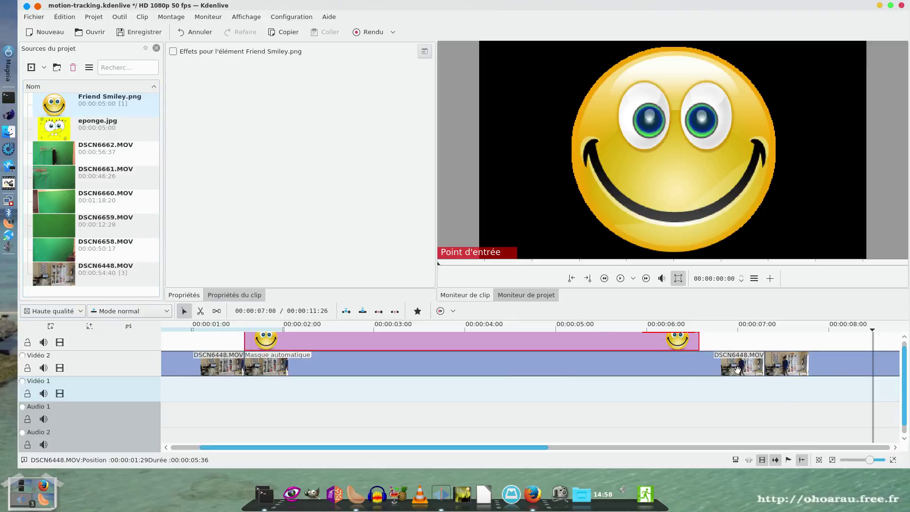
left_click_drag(699, 345, 762, 344)
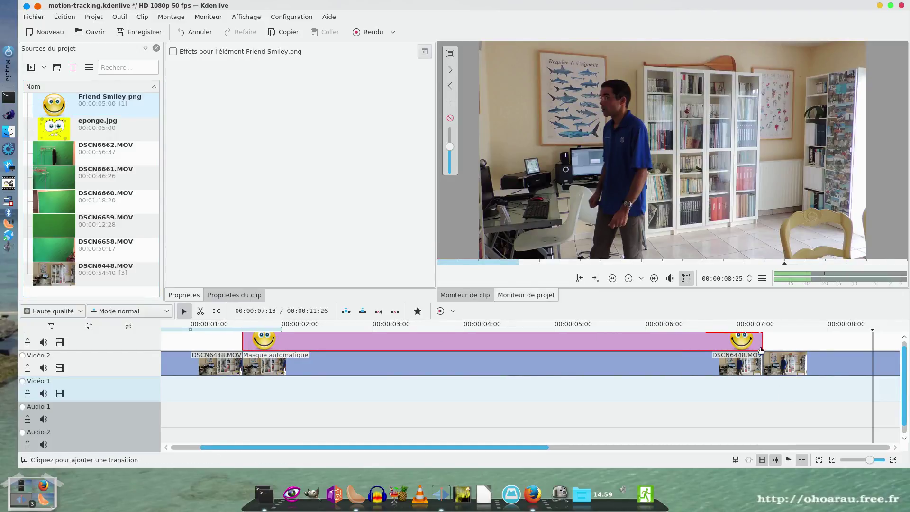
Add a transition spanning the whole smiley clip, change its type to Affine, and preview it at 00:00:03:09
left_click(761, 350)
left_click_drag(679, 359, 242, 356)
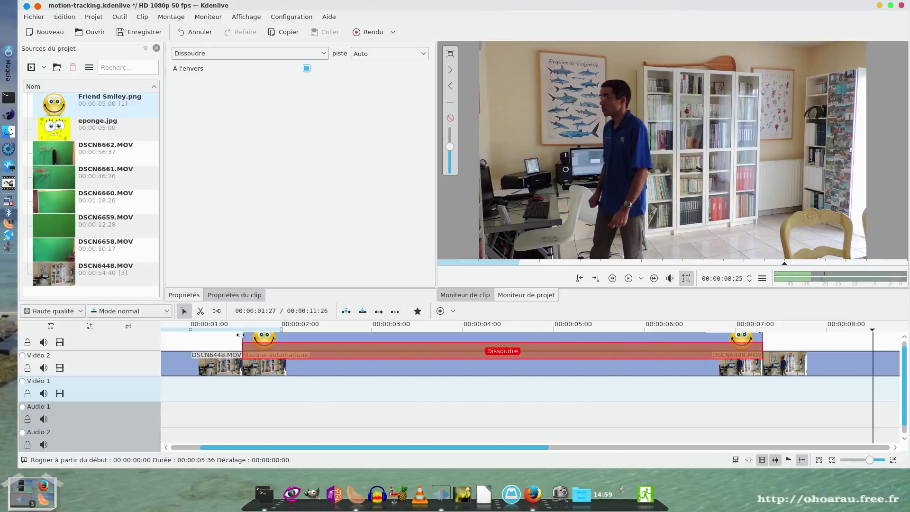
left_click(289, 53)
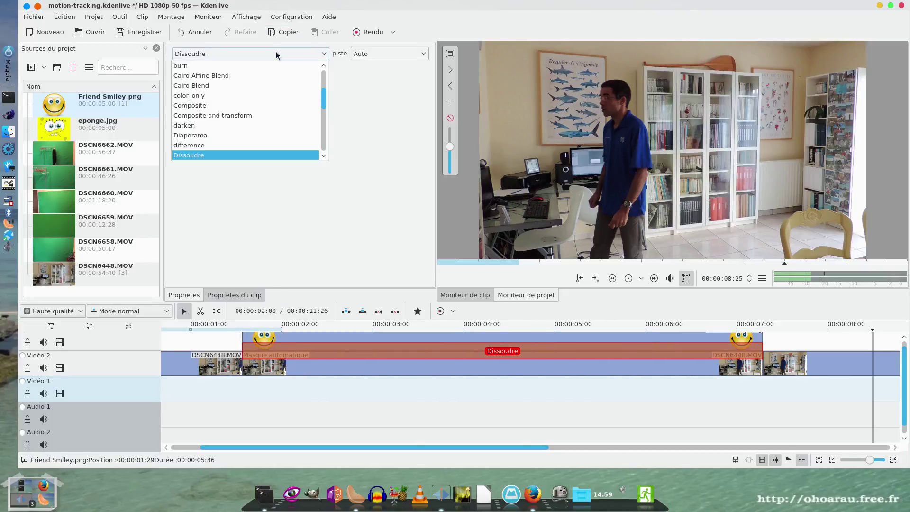
left_click(242, 86)
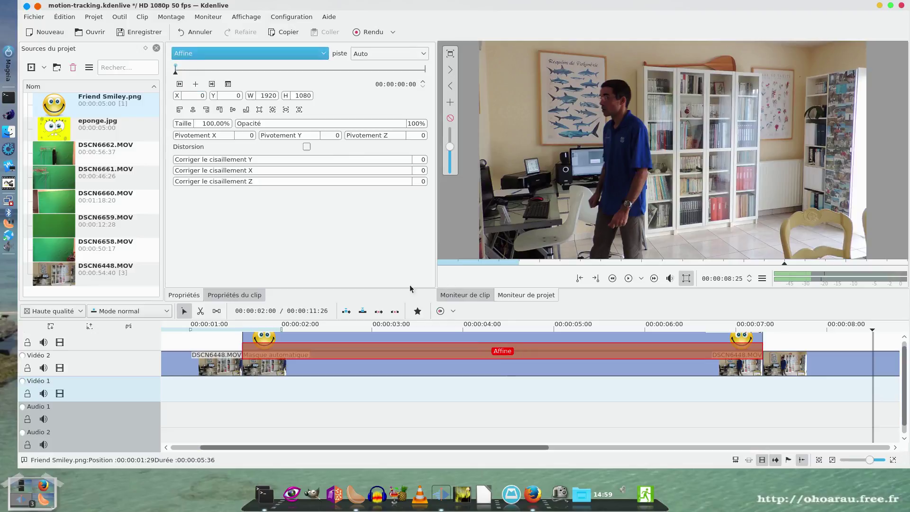
left_click(396, 352)
left_click(388, 397)
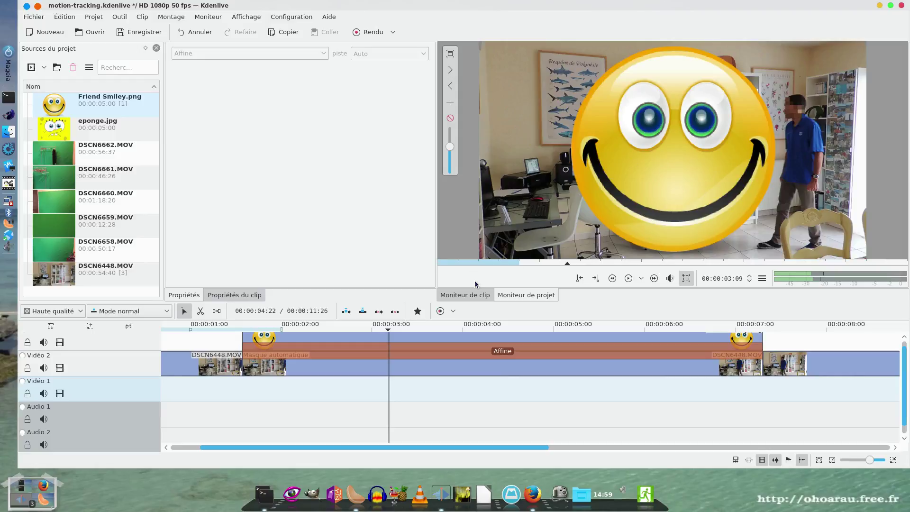
Delete the Friend Smiley.png clip from the timeline
left_click(271, 338)
right_click(272, 339)
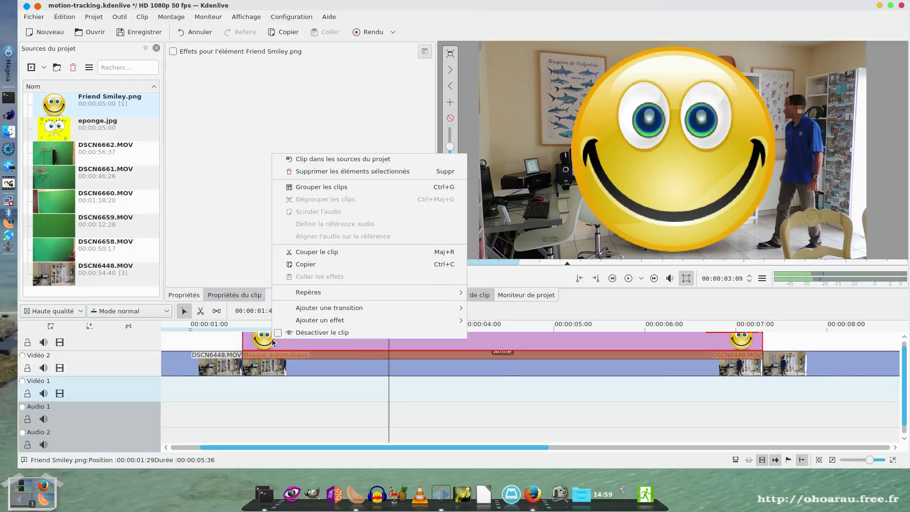
left_click(326, 172)
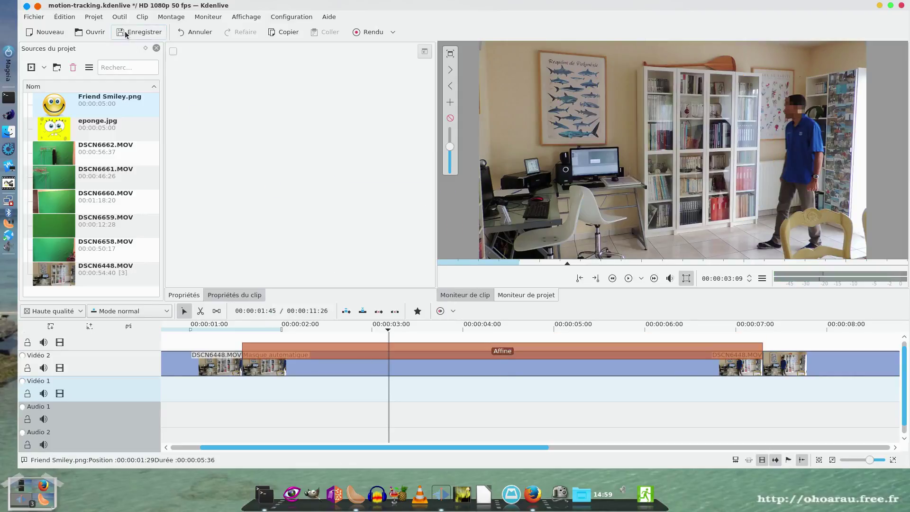
Create a title clip containing the smiley image and place it above the masked segment, spanning the Affine transition's full length
left_click(98, 18)
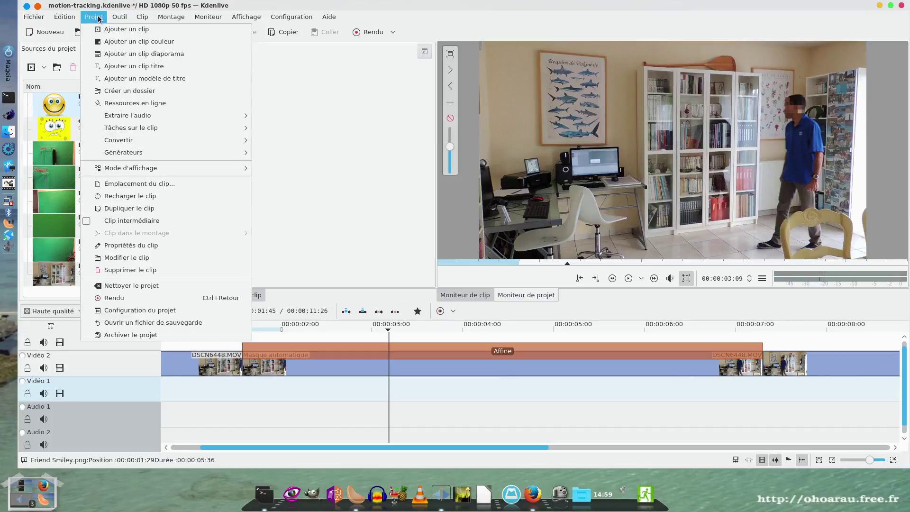
left_click(116, 66)
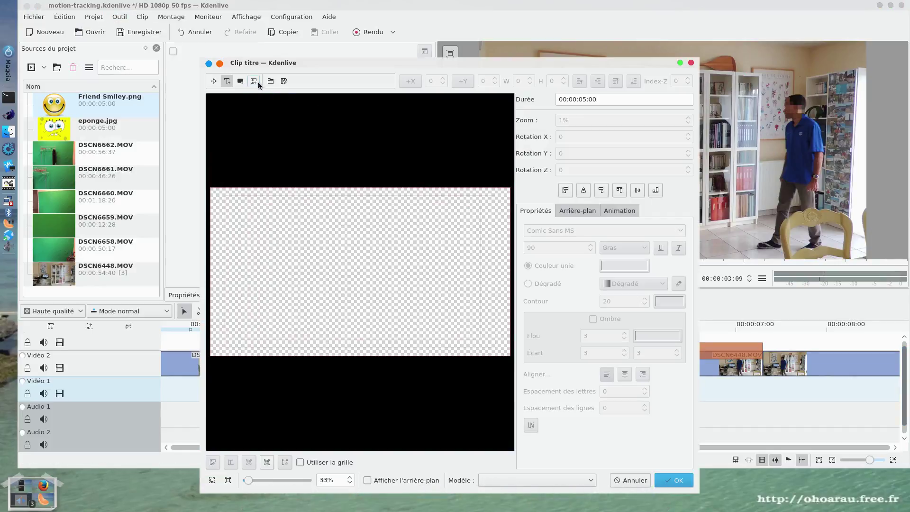
left_click(255, 82)
double_click(280, 216)
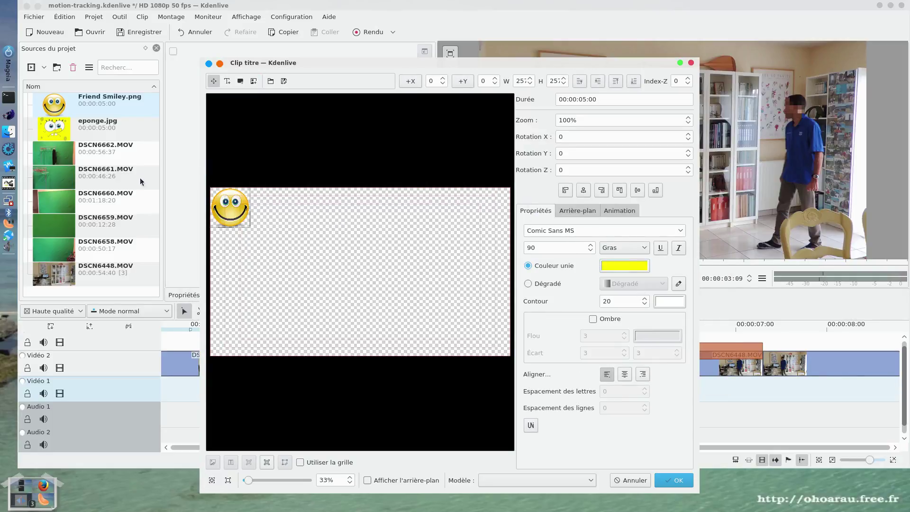
left_click(665, 481)
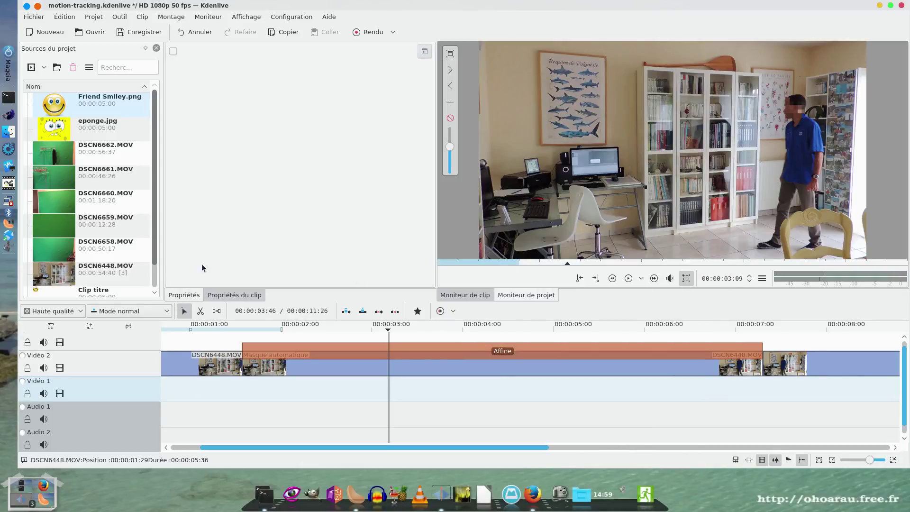
left_click_drag(66, 272, 764, 338)
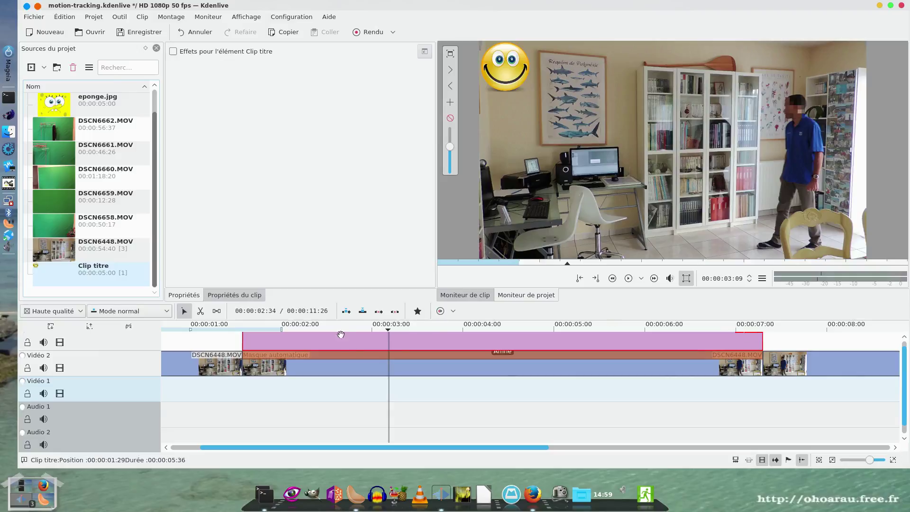
Select the masked DSCN6448.MOV segment together with the Affine transition, with the playhead at the transition's first keyframe
left_click(295, 356)
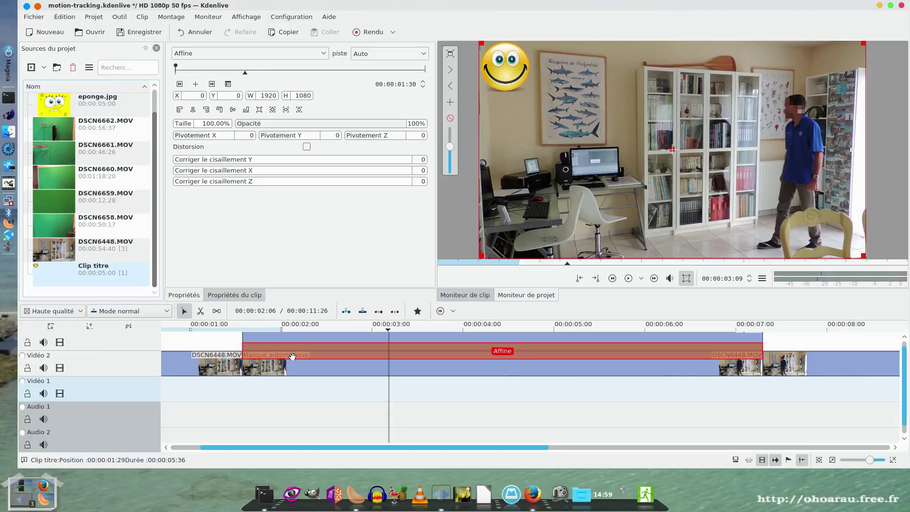
left_click(299, 336)
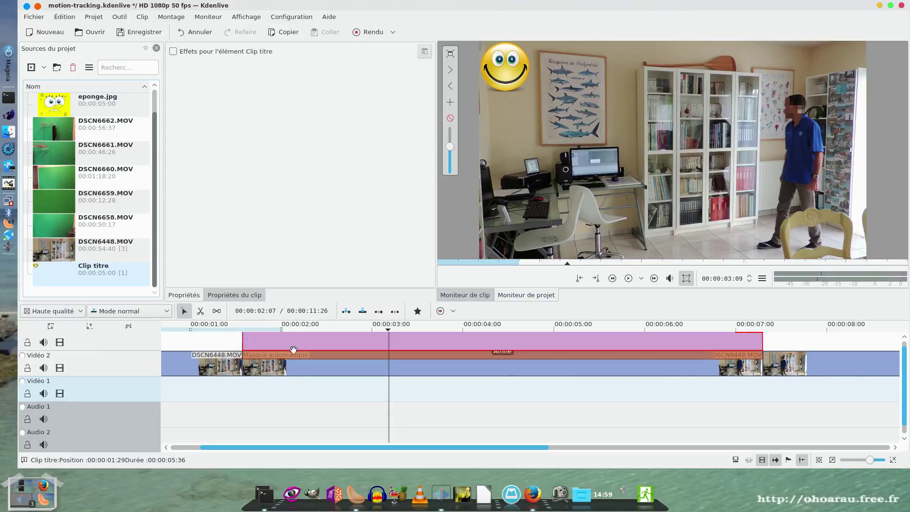
left_click(292, 351)
left_click(296, 371)
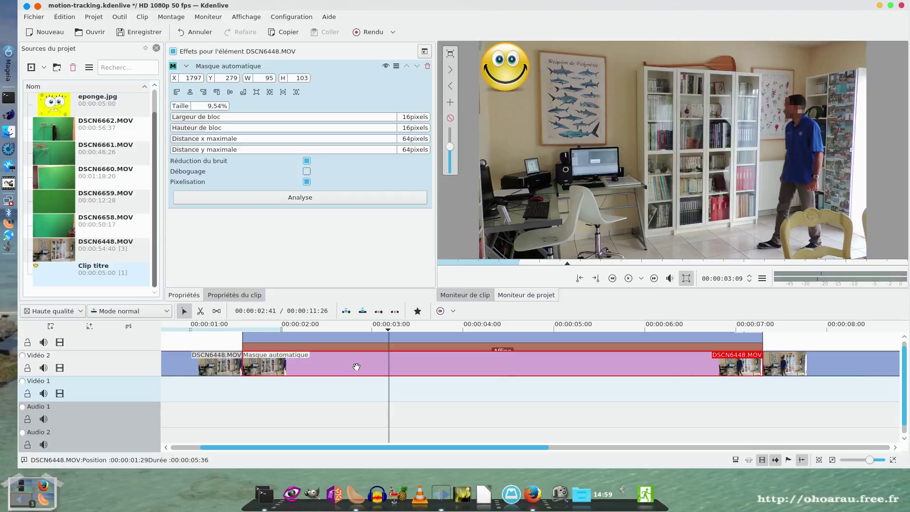
left_click(275, 347)
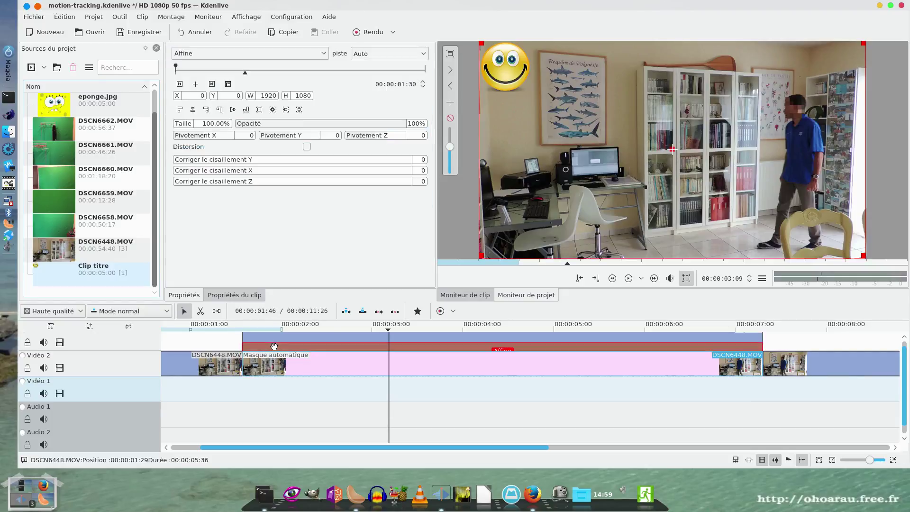
left_click(180, 84)
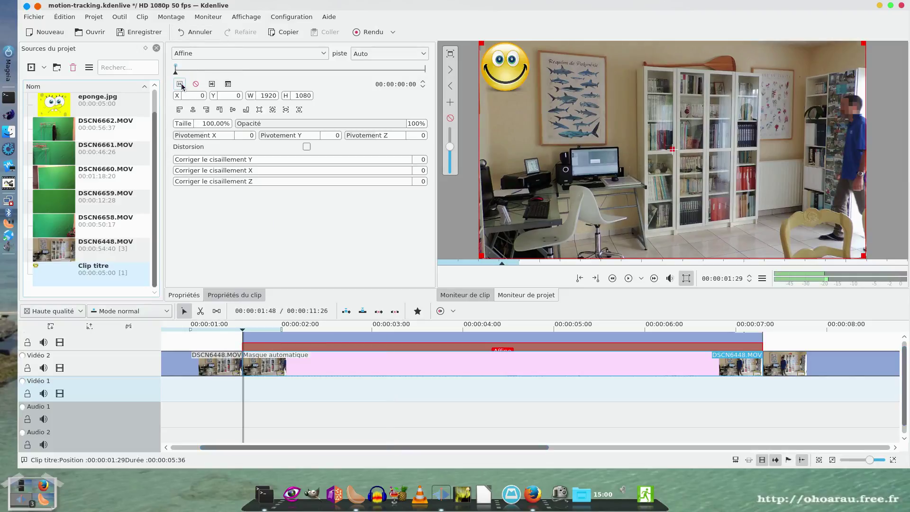
left_click(308, 365)
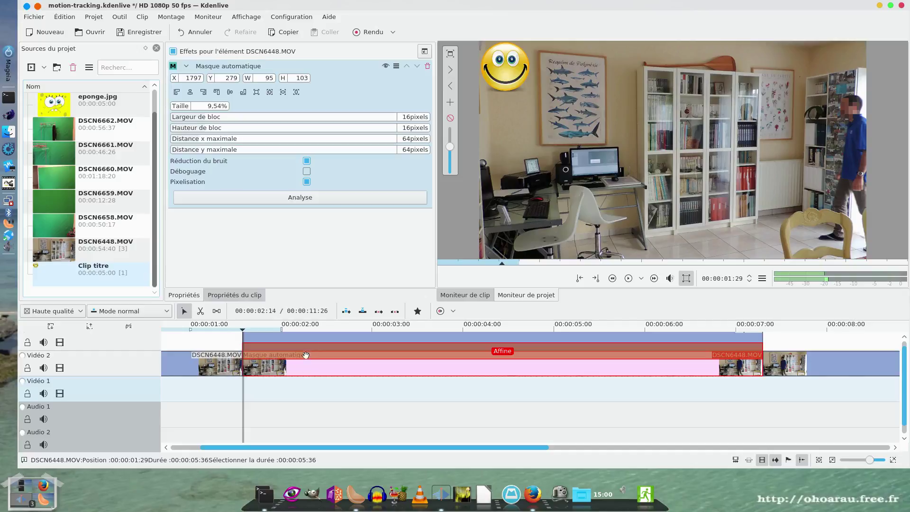
left_click(304, 345)
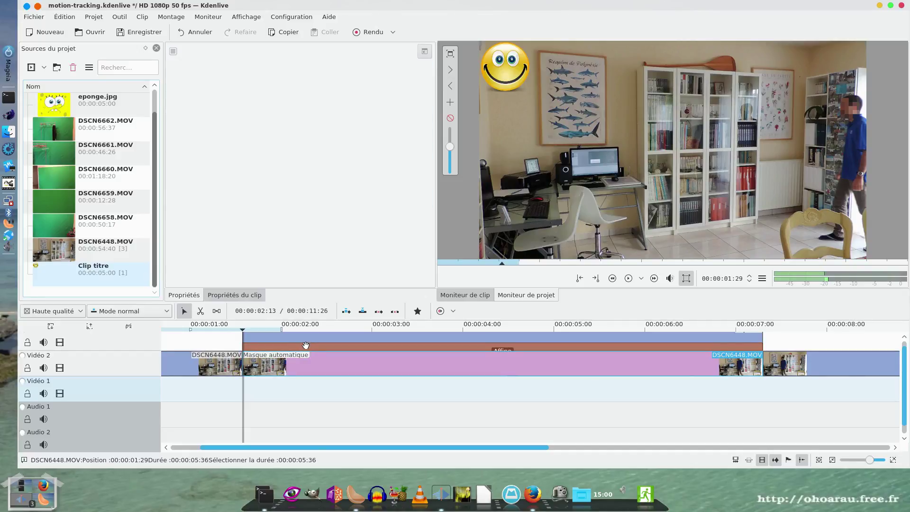
left_click(310, 345)
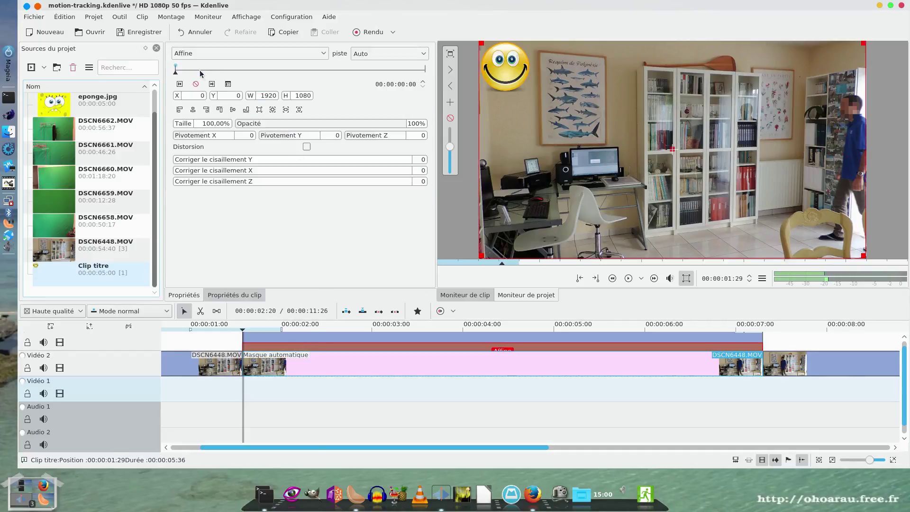
Import the segment's motion_vector_list keyframes with Aligner en haut à gauche and Limiter le nombre d'images clés disabled, and play back the smiley's tracking
left_click(228, 84)
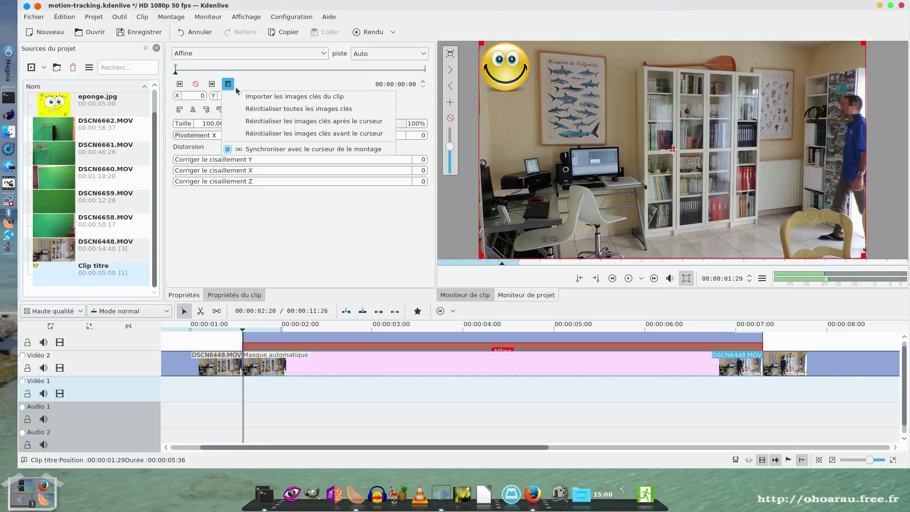
left_click(254, 97)
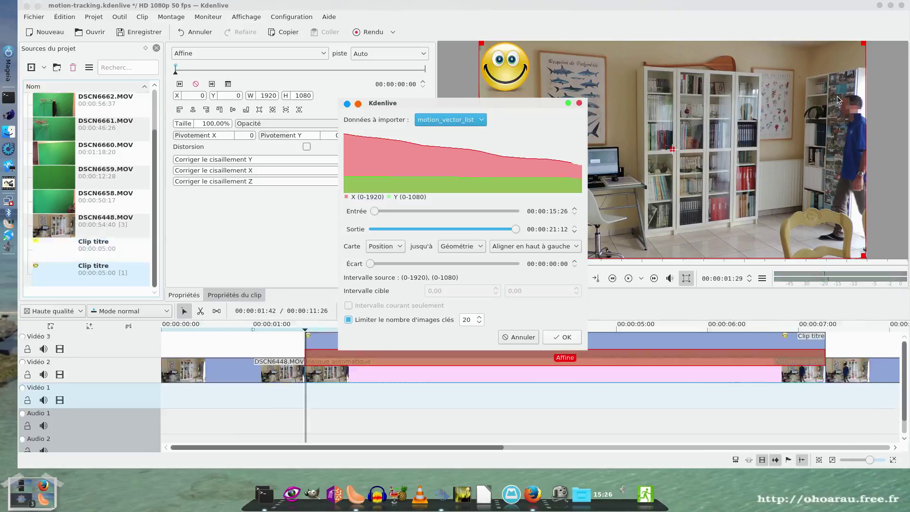
left_click(556, 249)
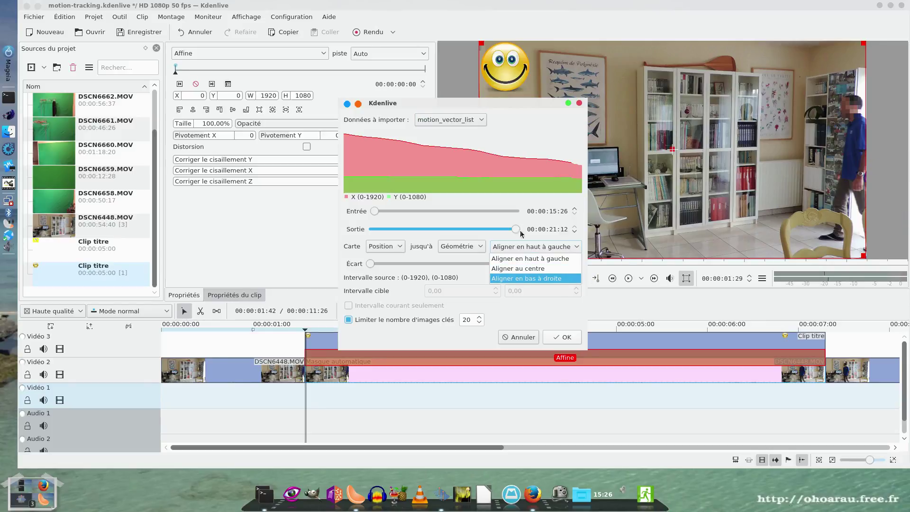
left_click(513, 260)
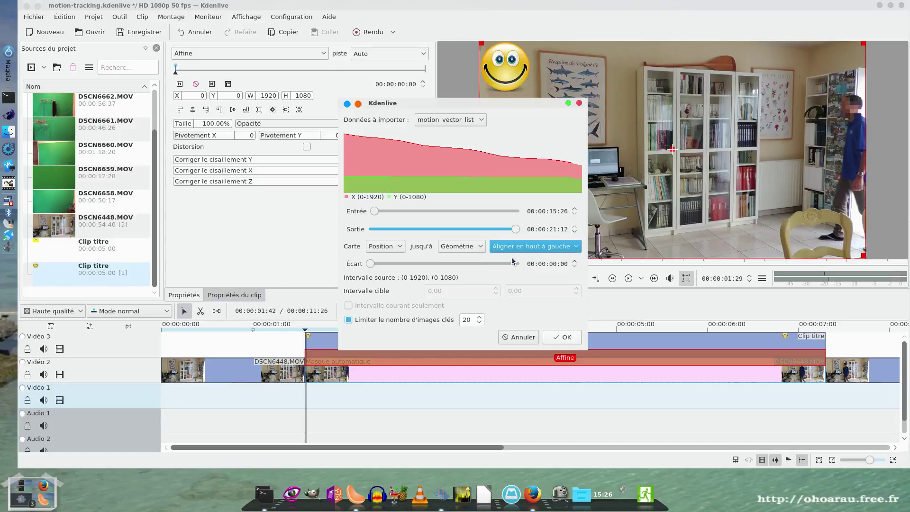
left_click(349, 320)
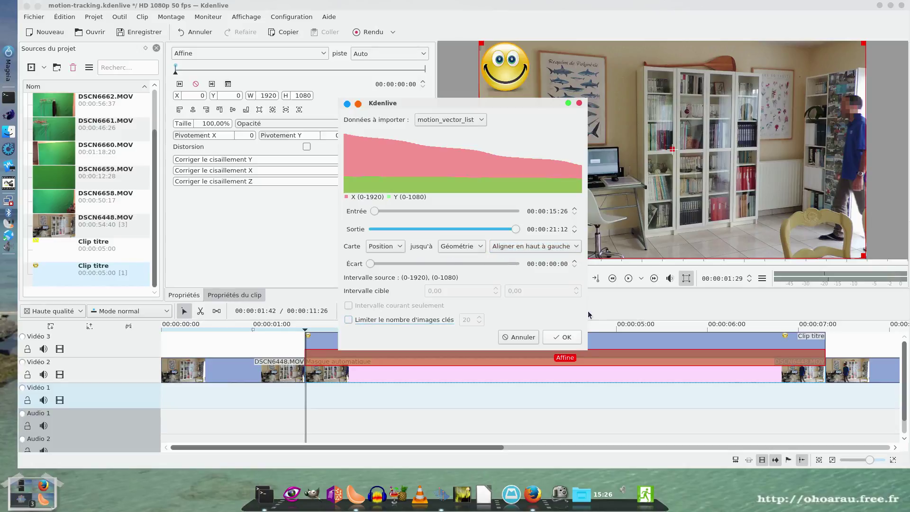
left_click(565, 338)
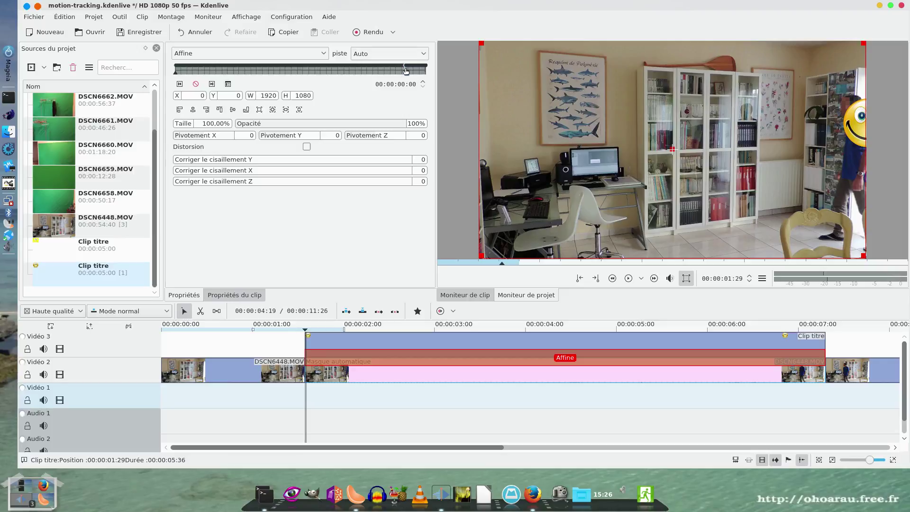
left_click(628, 279)
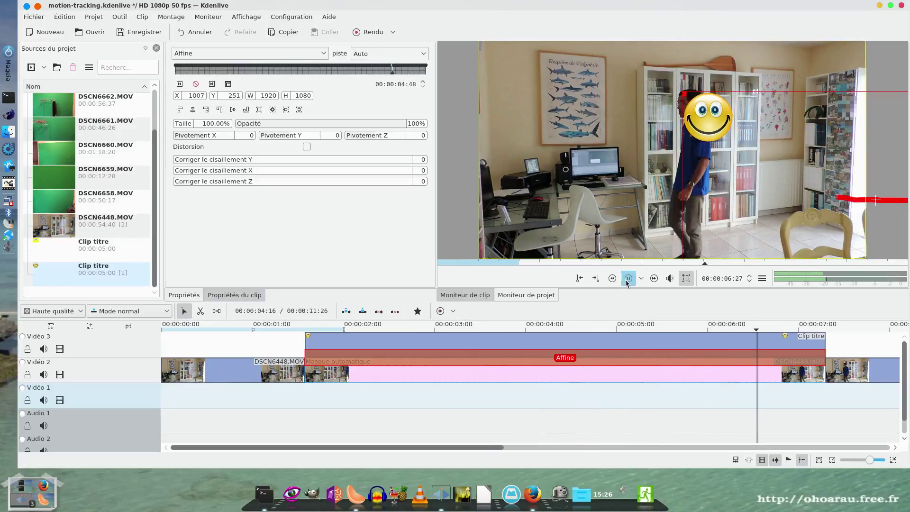
left_click(630, 280)
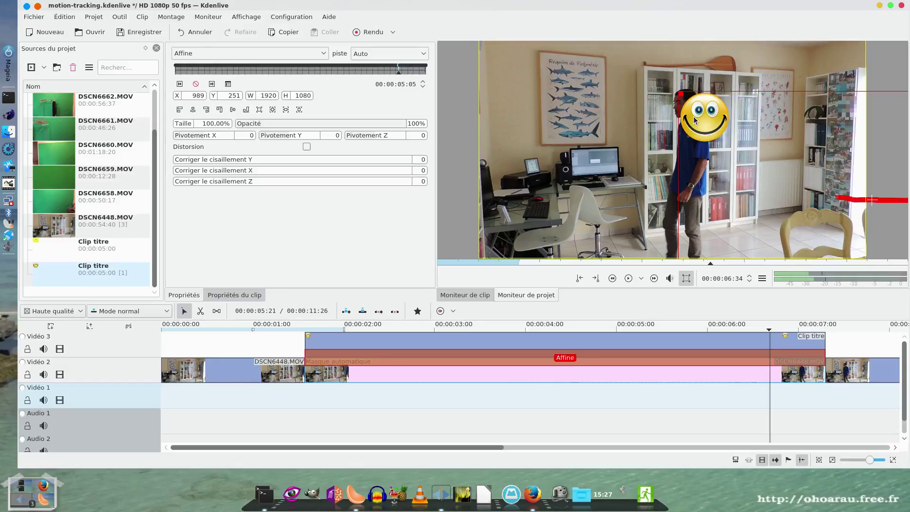
Delete the smiley title clip from the Vidéo 3 track
left_click(332, 339)
right_click(332, 339)
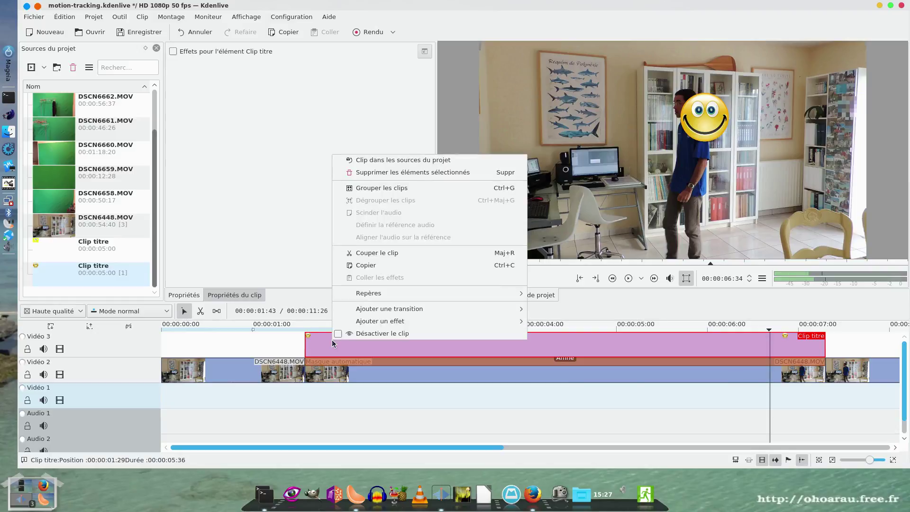
left_click(386, 172)
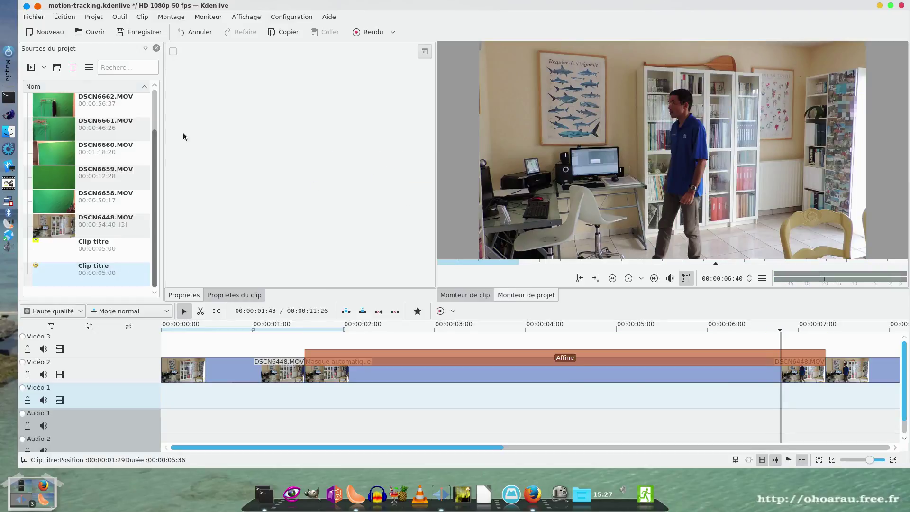
Create a new title clip containing the image eponge.jpg from the motion-tracking folder
left_click(104, 21)
left_click(124, 63)
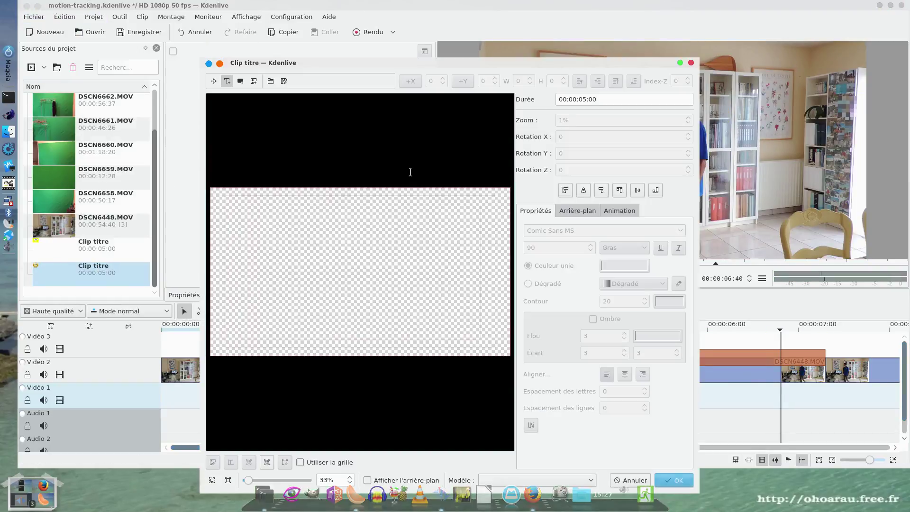
left_click(254, 81)
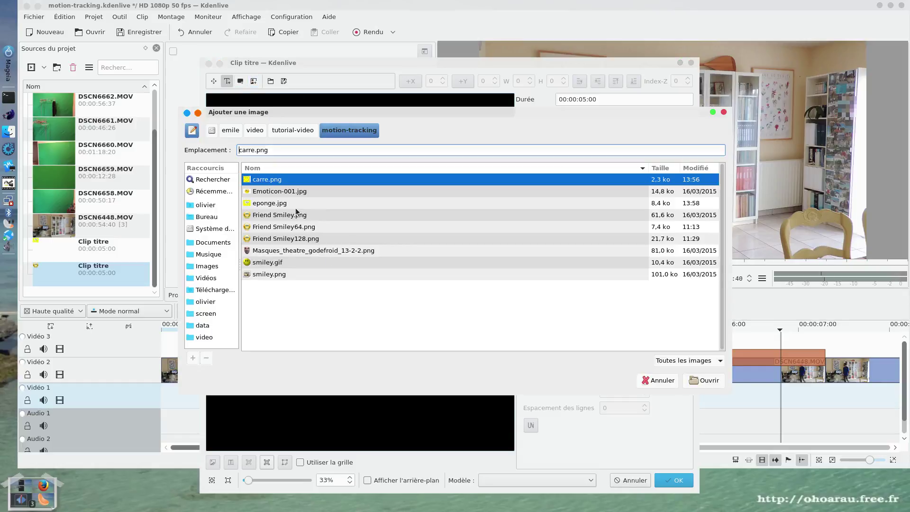
double_click(271, 204)
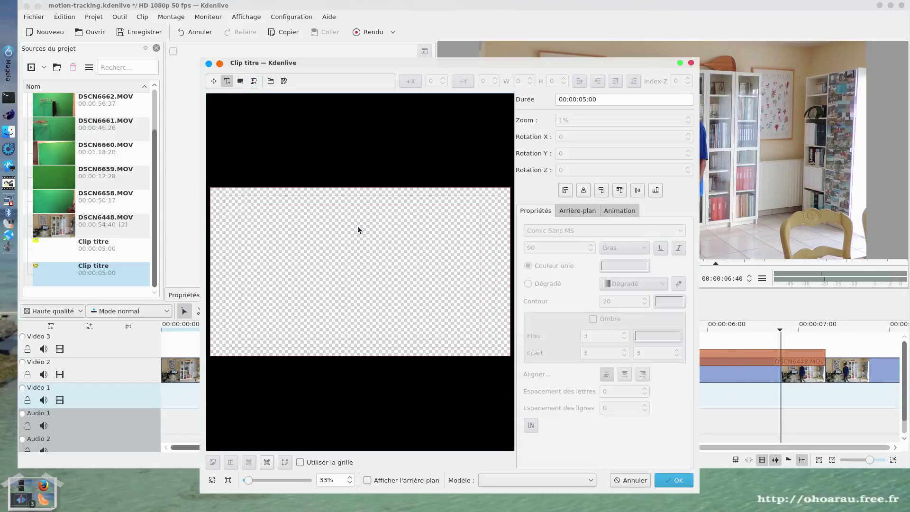
left_click(677, 479)
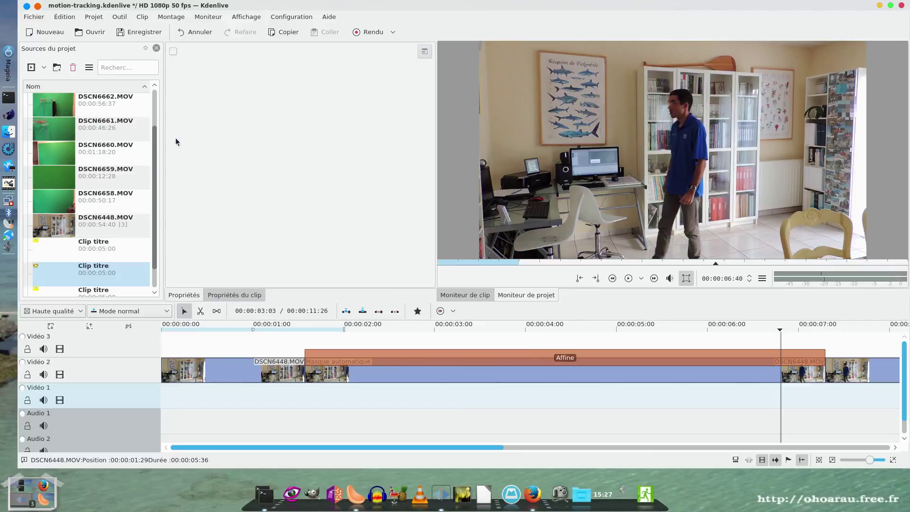
Place the eponge title clip on Vidéo 3, spanning the Affine transition's full length, and play back its tracking of the face
scroll(120, 237, "down", 1)
left_click(59, 271)
left_click_drag(59, 271, 825, 345)
left_click(303, 411)
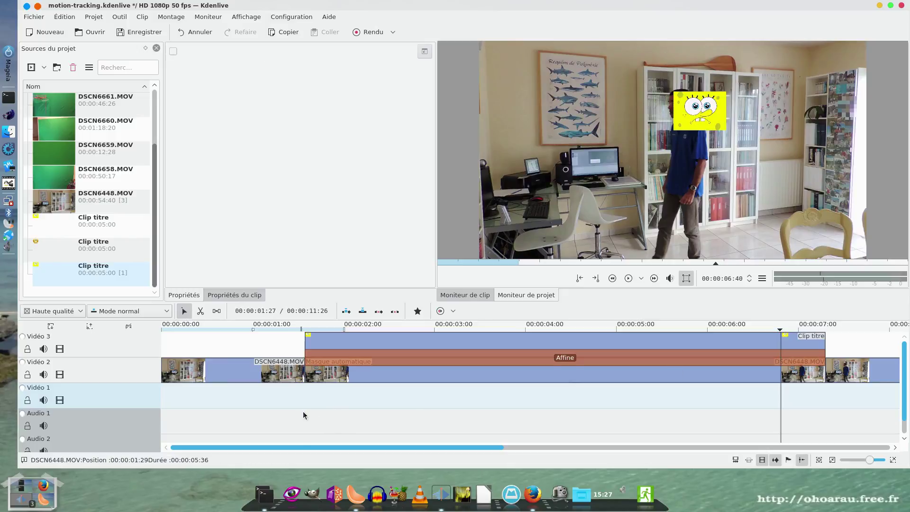
left_click(629, 280)
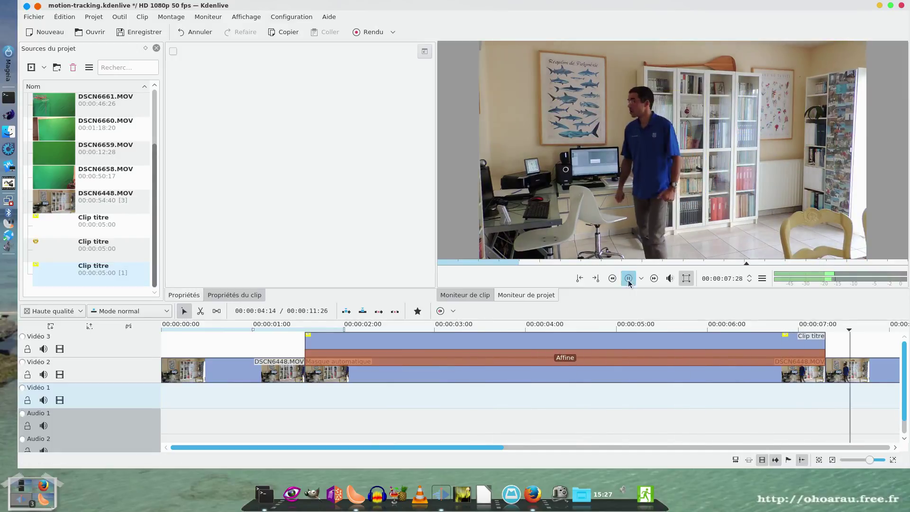
left_click(629, 280)
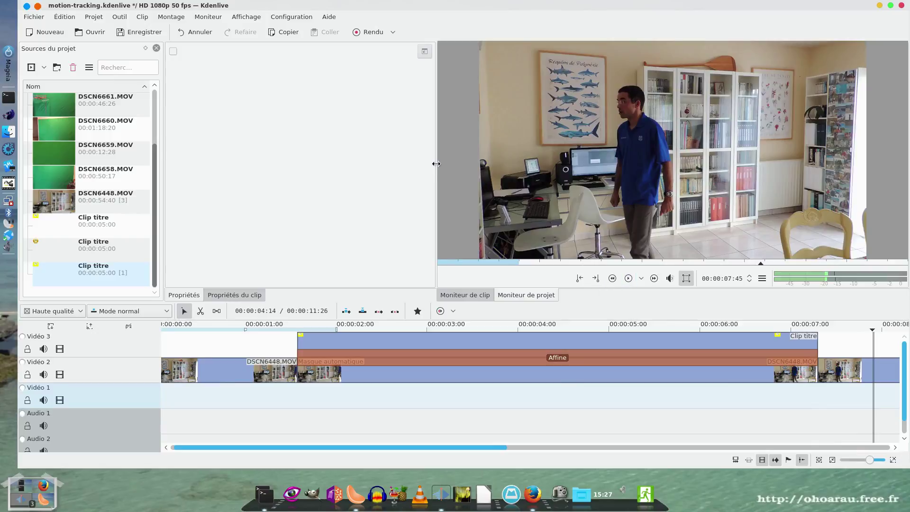